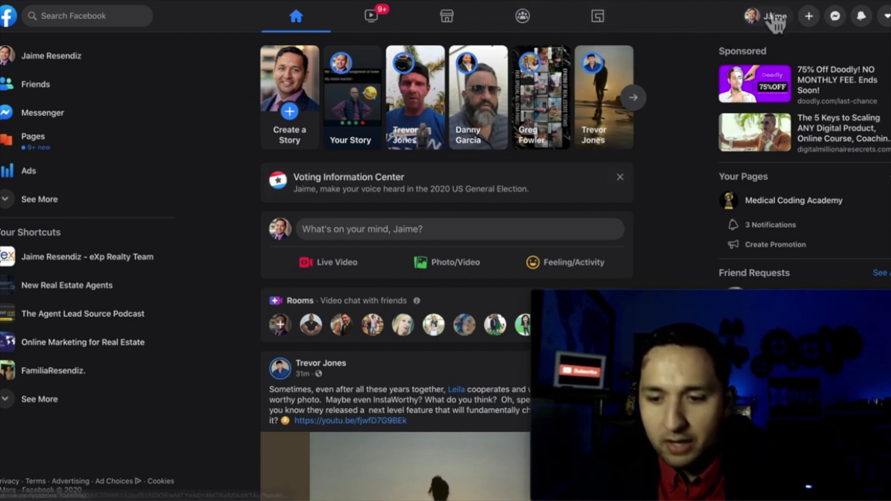
# Start creating a new ad campaign in Ads Manager from the Facebook home page
pyautogui.click(810, 19)
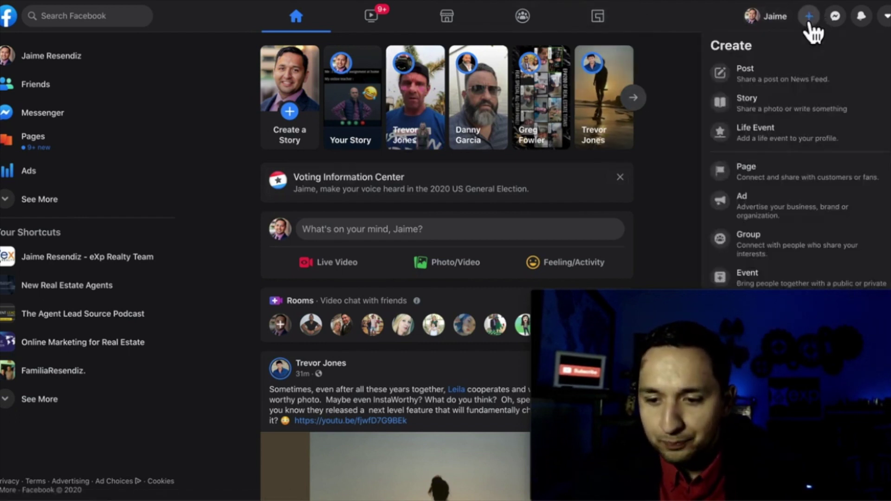
pyautogui.click(779, 204)
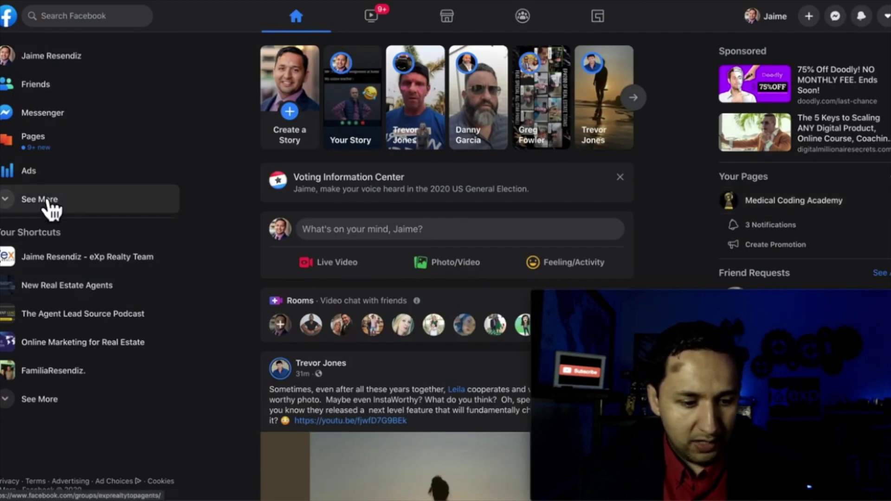
pyautogui.click(32, 197)
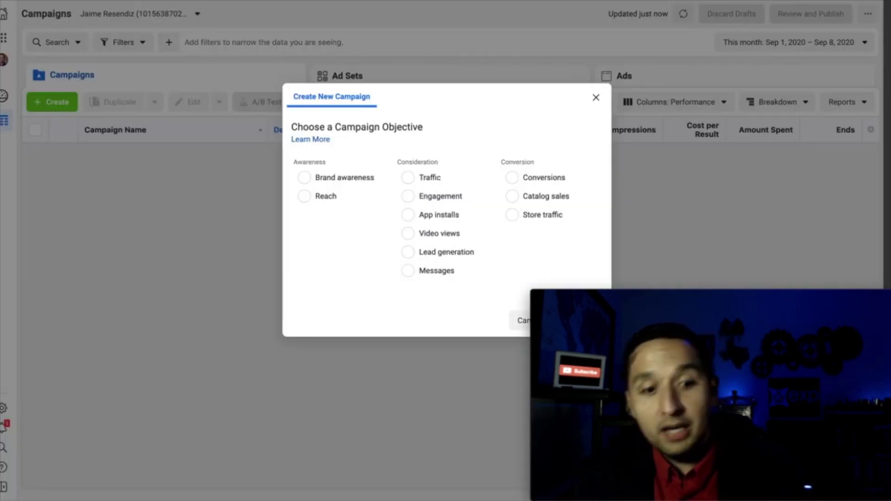
pyautogui.press('Escape')
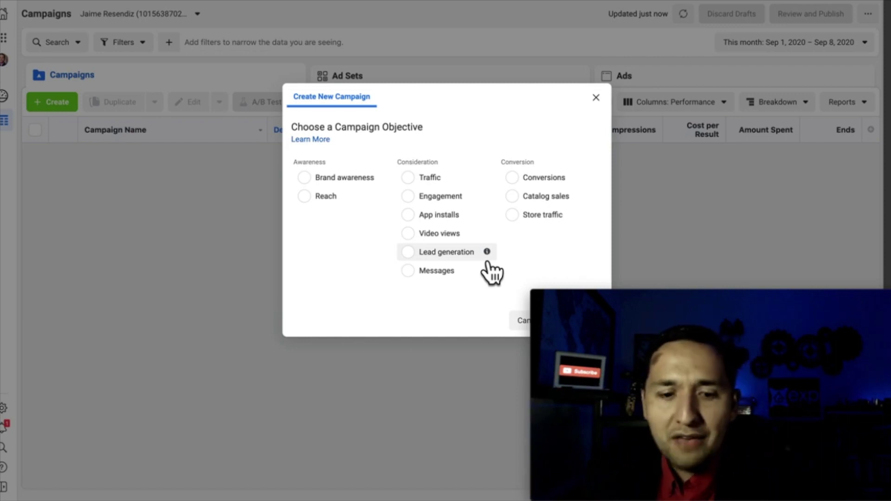
# Create a new campaign with the Brand awareness objective
pyautogui.click(343, 179)
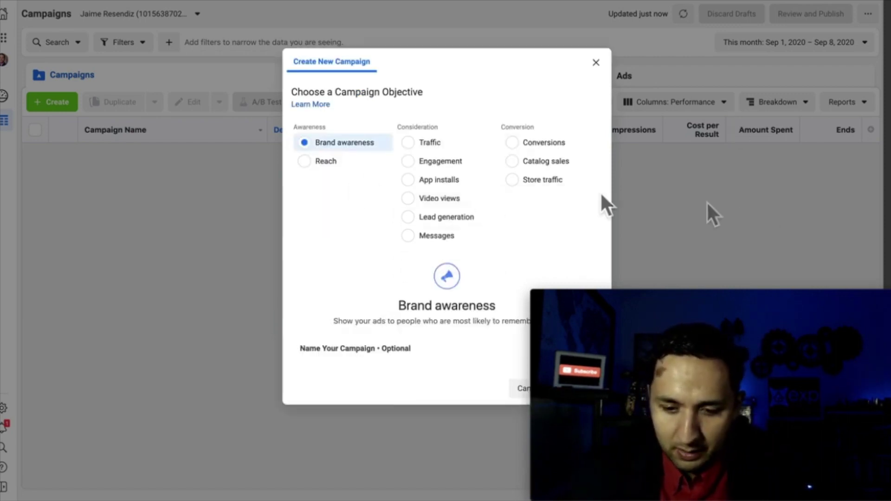
pyautogui.moveTo(766, 309); pyautogui.dragTo(769, 167)
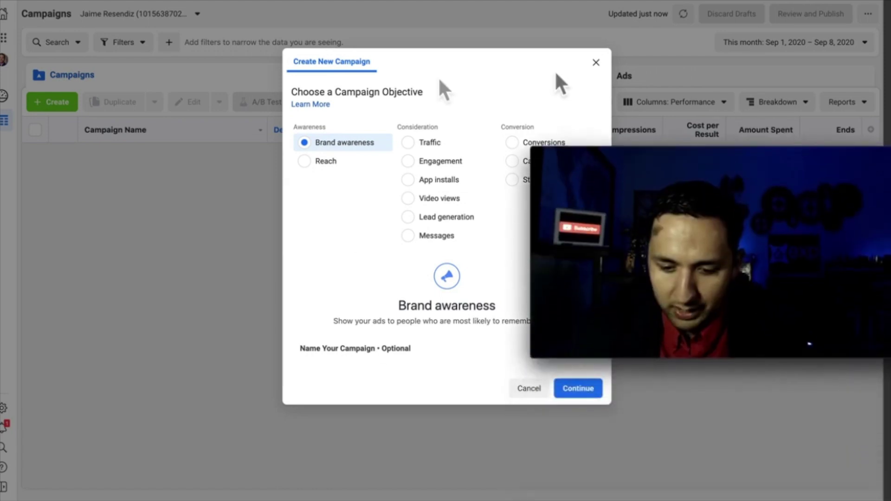
pyautogui.click(580, 392)
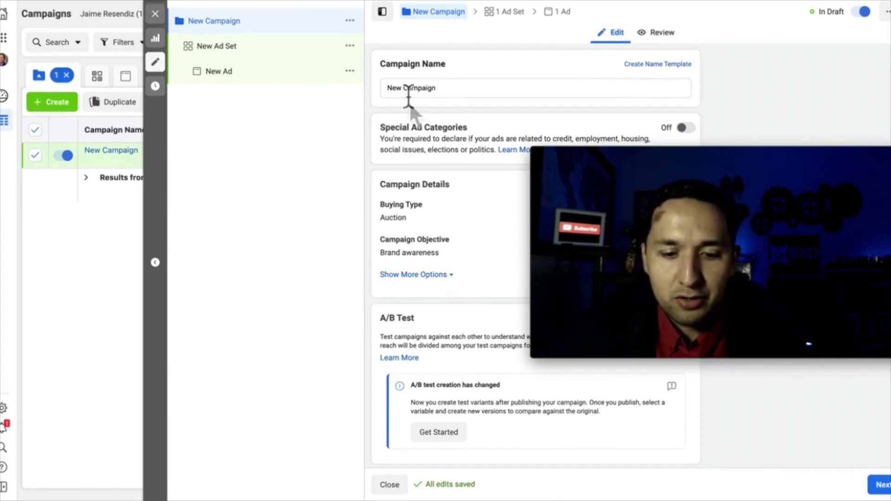
# Turn on Special Ad Categories for the campaign and declare the Housing category
pyautogui.scroll(-1, 415, 136)
pyautogui.scroll(1, 415, 139)
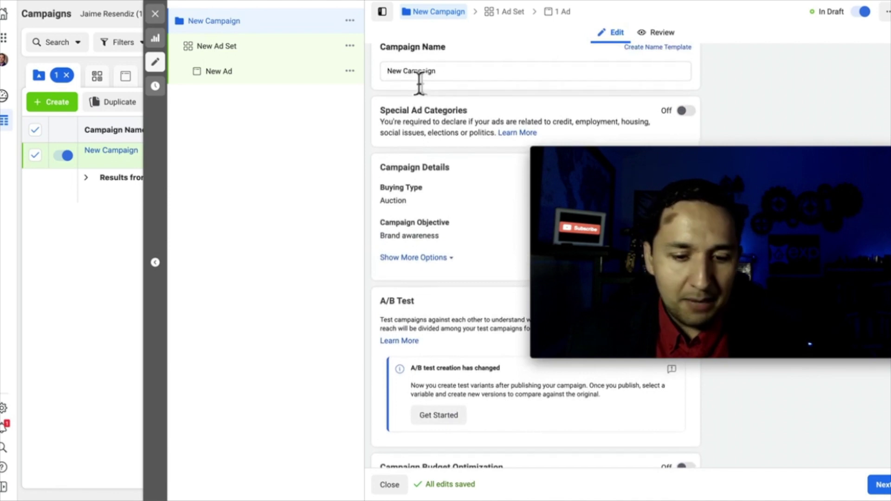
pyautogui.scroll(-1, 441, 95)
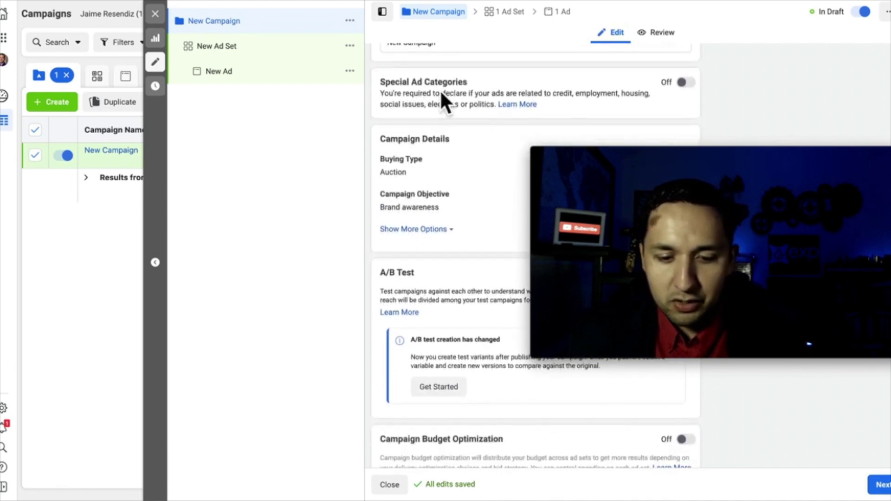
pyautogui.click(688, 82)
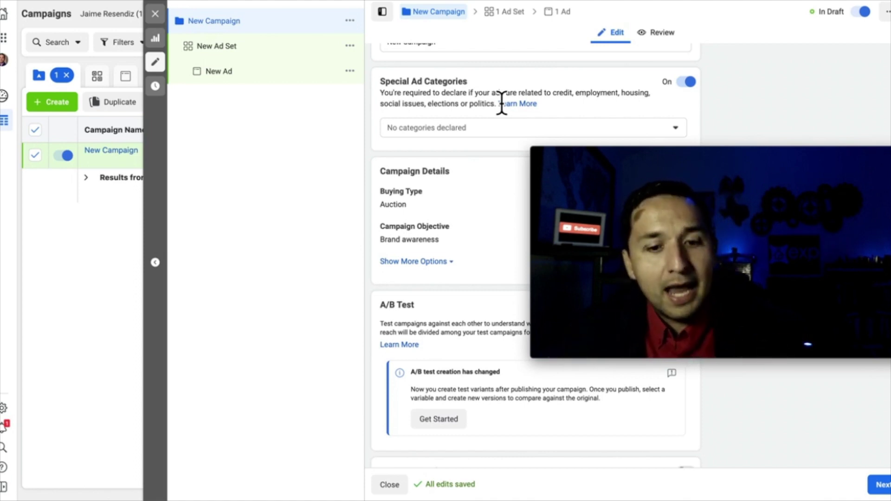
pyautogui.click(435, 136)
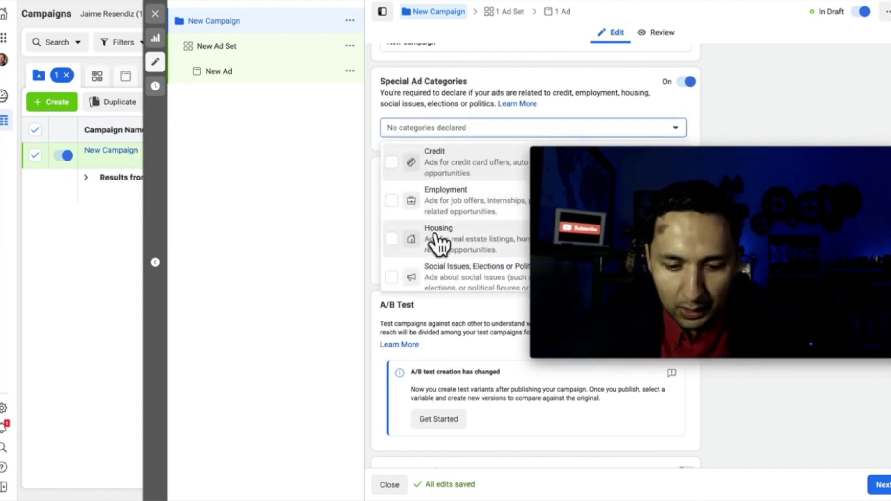
pyautogui.click(441, 243)
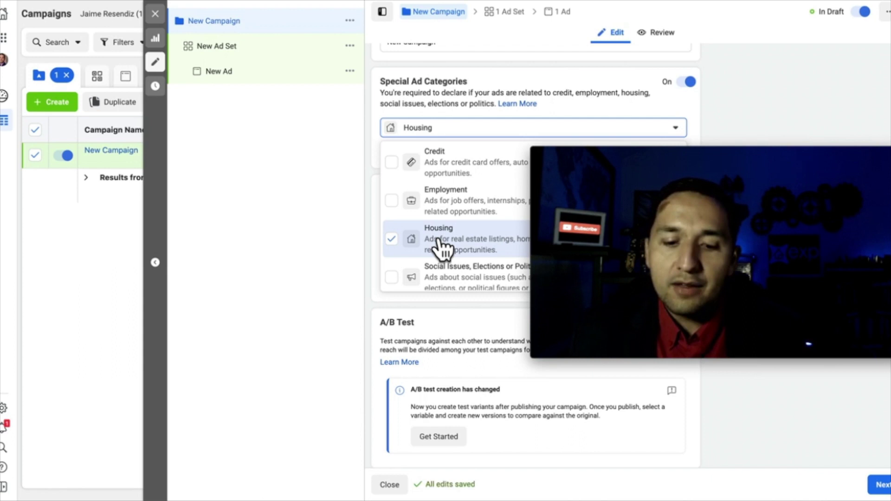
pyautogui.click(460, 92)
# Review the campaign details, A/B test and budget optimization sections, and continue to the ad set settings
pyautogui.scroll(-2, 455, 263)
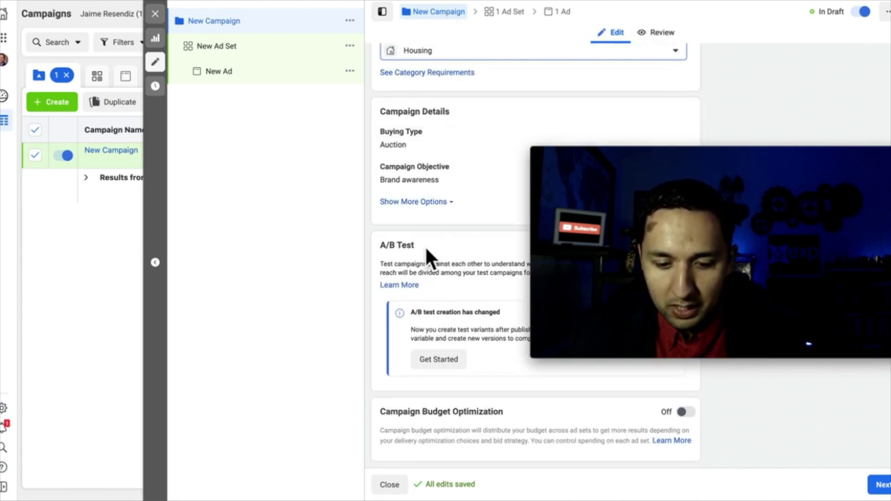
pyautogui.scroll(3, 425, 253)
pyautogui.scroll(-1, 423, 406)
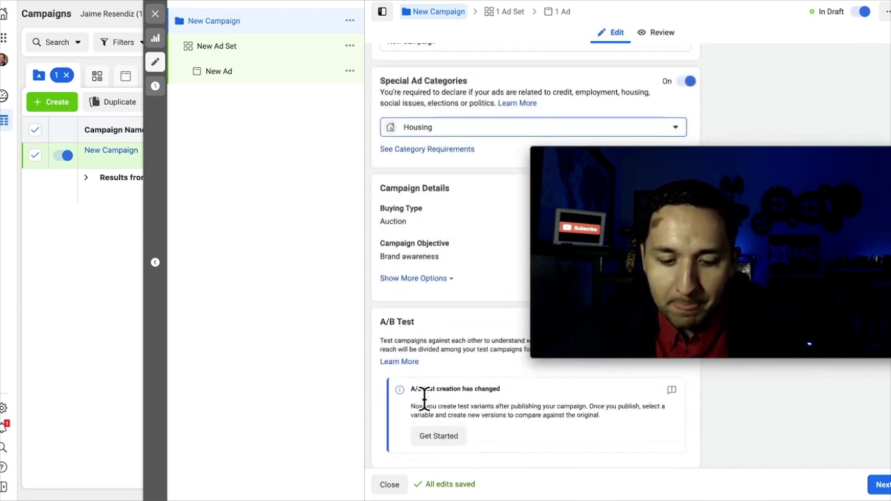
pyautogui.moveTo(783, 154); pyautogui.dragTo(238, 299)
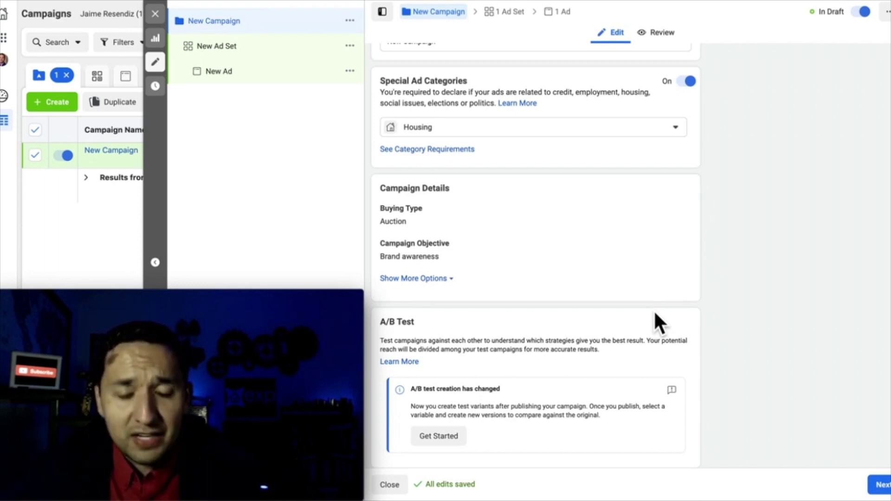
pyautogui.scroll(-2, 685, 346)
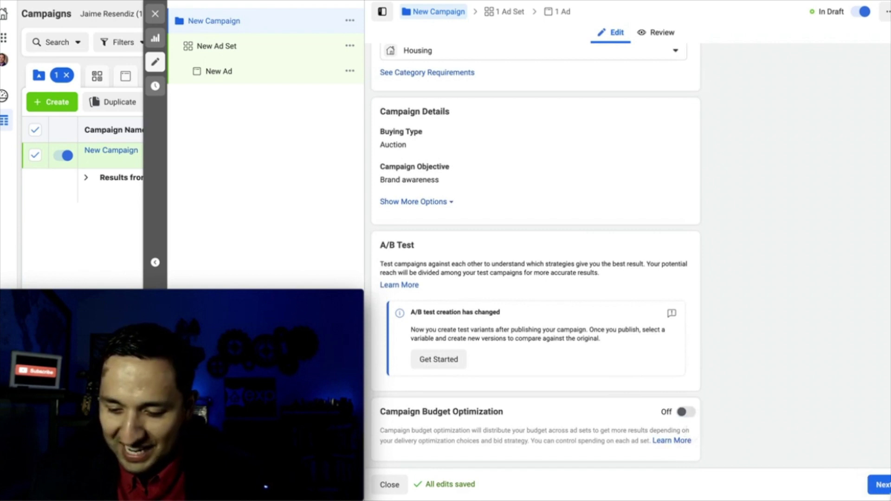
pyautogui.click(880, 485)
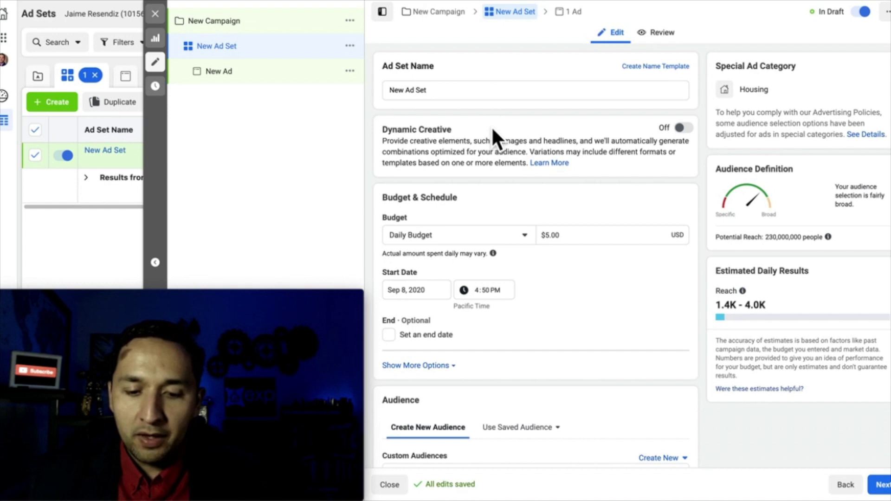
# Examine the ad set's Dynamic Creative and Budget & Schedule settings, and open the daily budget amount for editing
pyautogui.scroll(-2, 459, 123)
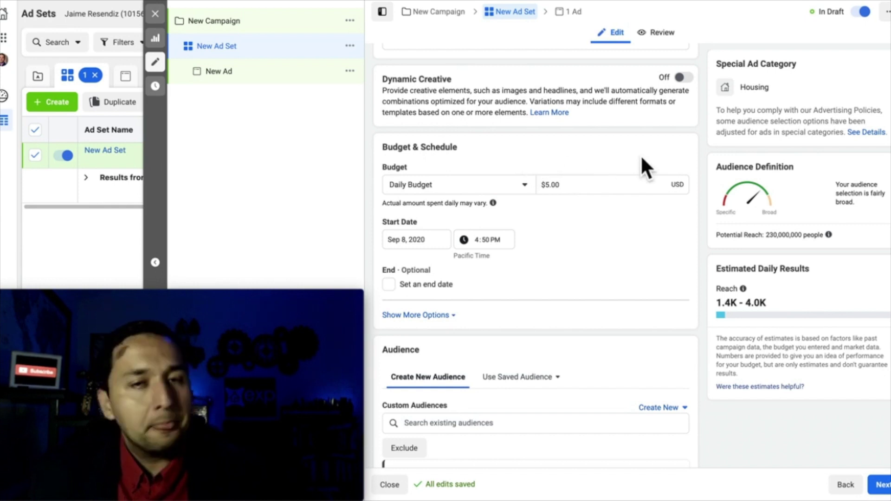
pyautogui.scroll(-1, 641, 158)
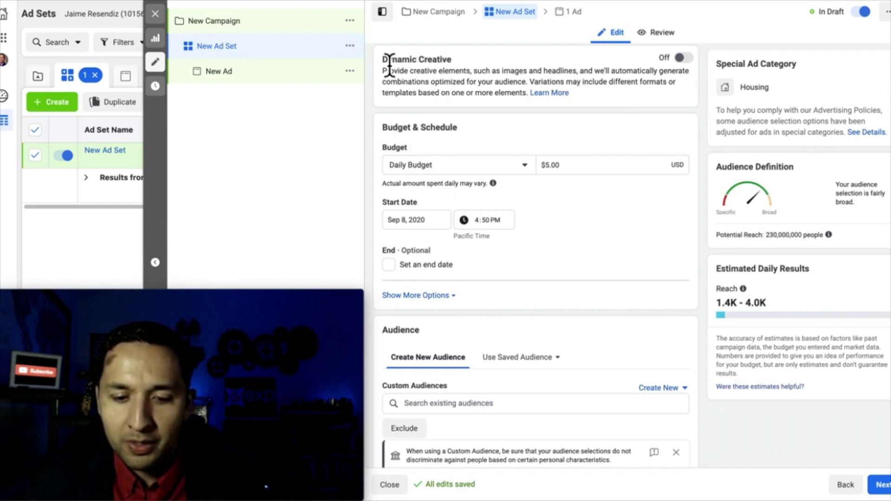
pyautogui.scroll(-3, 588, 159)
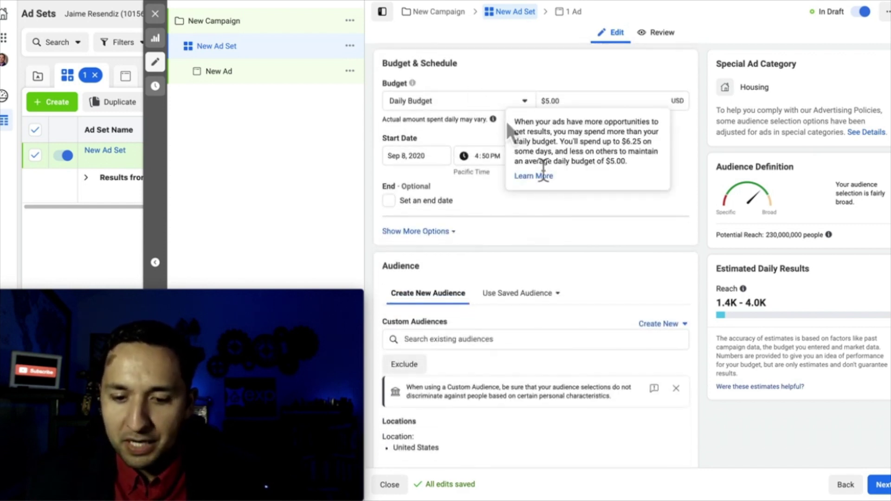
pyautogui.click(600, 105)
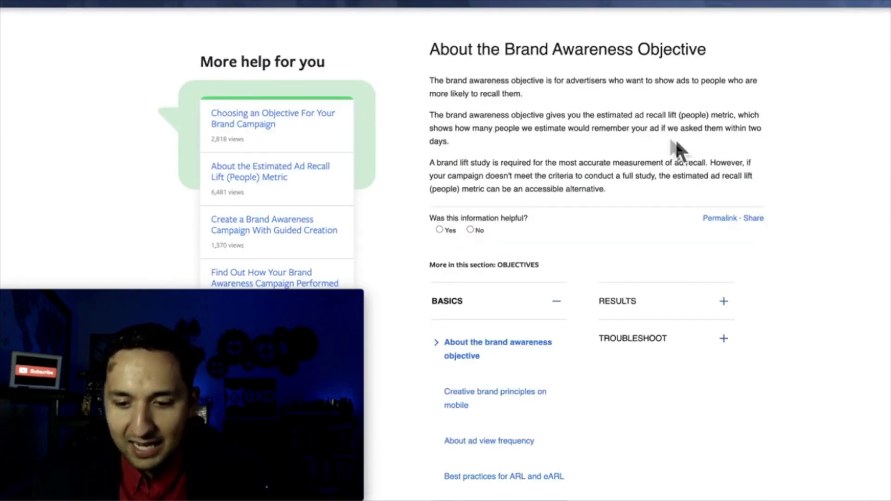
# Read about ad recall lift in the Brand Awareness Objective help article, and select the ad set's daily budget amount
pyautogui.moveTo(646, 116); pyautogui.dragTo(681, 117)
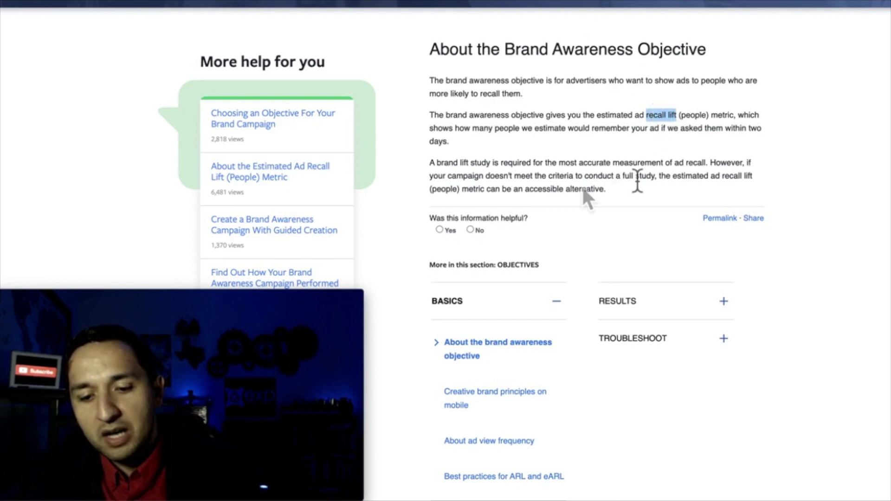
pyautogui.click(473, 168)
pyautogui.moveTo(435, 165); pyautogui.dragTo(611, 186)
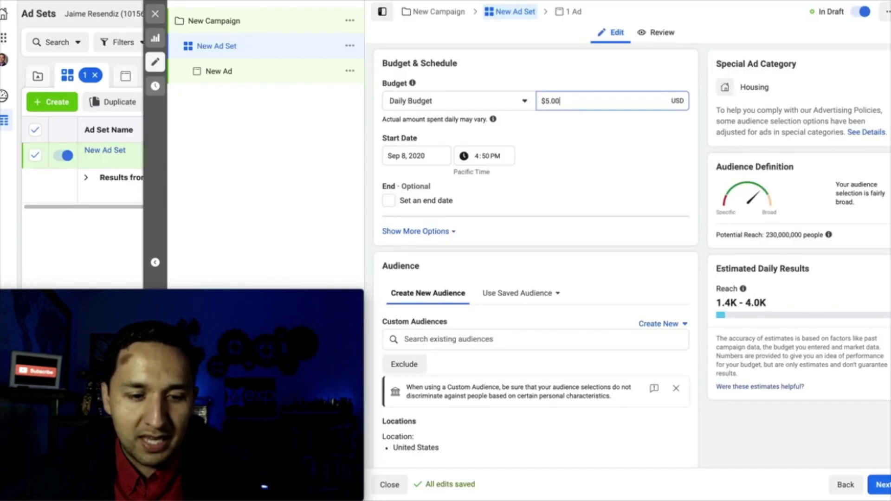
pyautogui.click(567, 108)
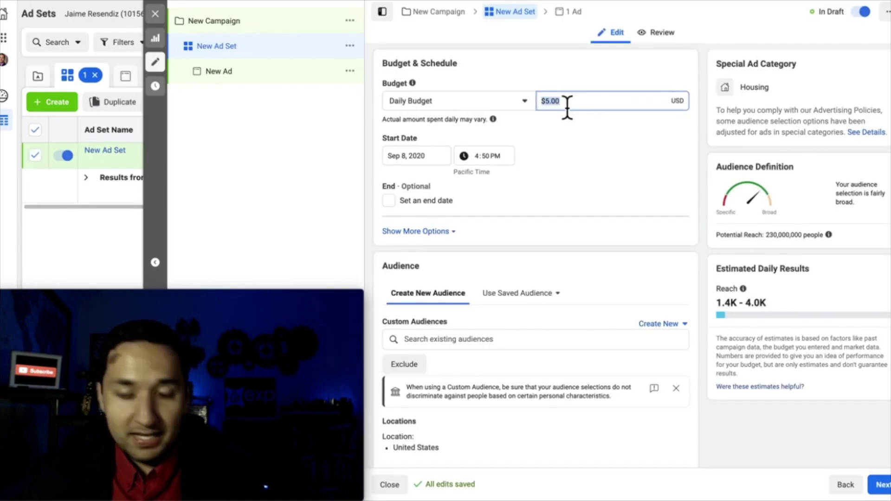
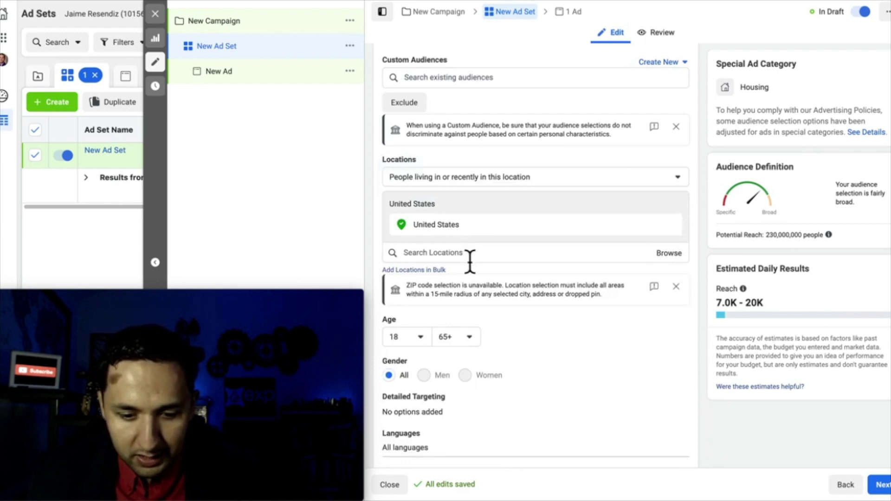
# Target people living in this location and set the audience location to Santa Fe, New Mexico
pyautogui.click(467, 184)
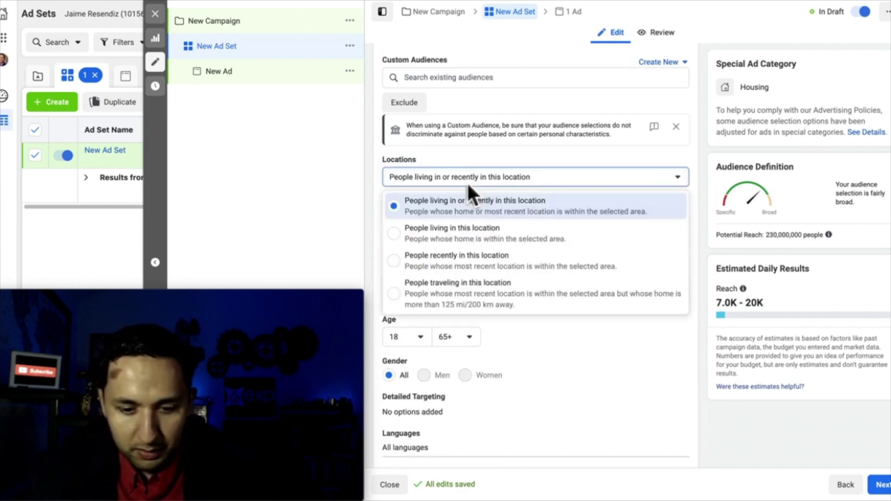
pyautogui.click(443, 238)
pyautogui.click(458, 259)
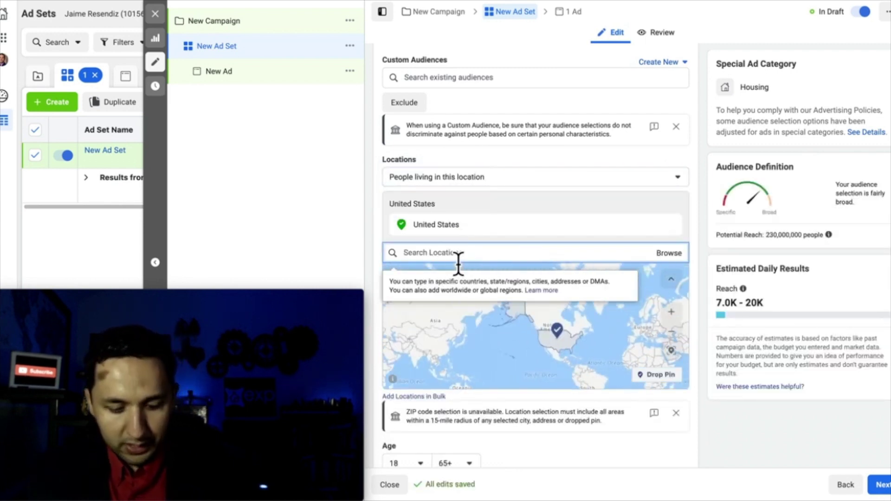
pyautogui.write('santa fe')
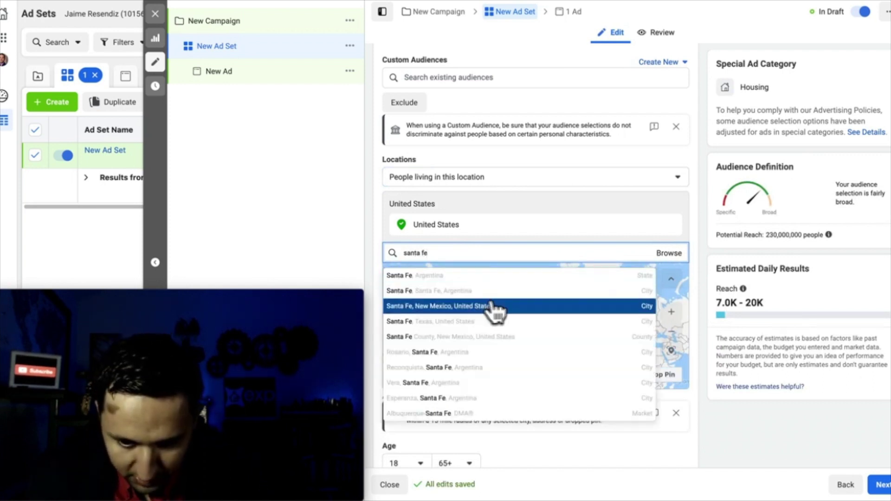
pyautogui.click(472, 307)
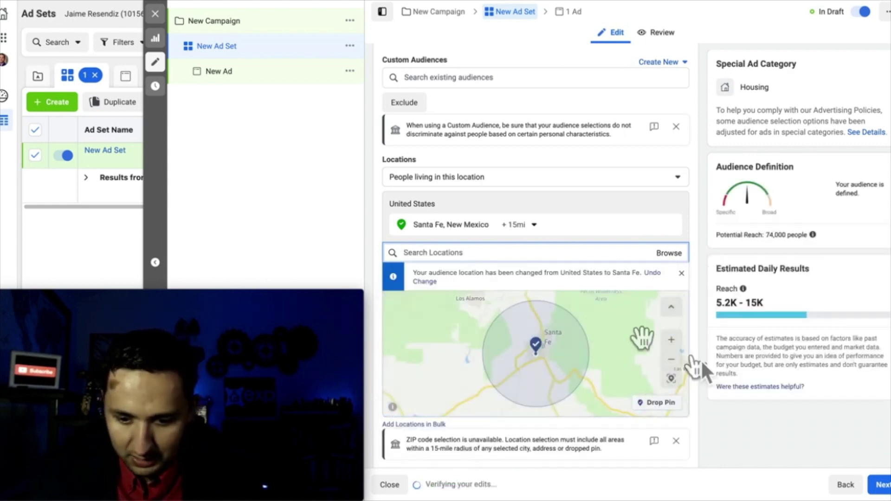
pyautogui.moveTo(812, 234)
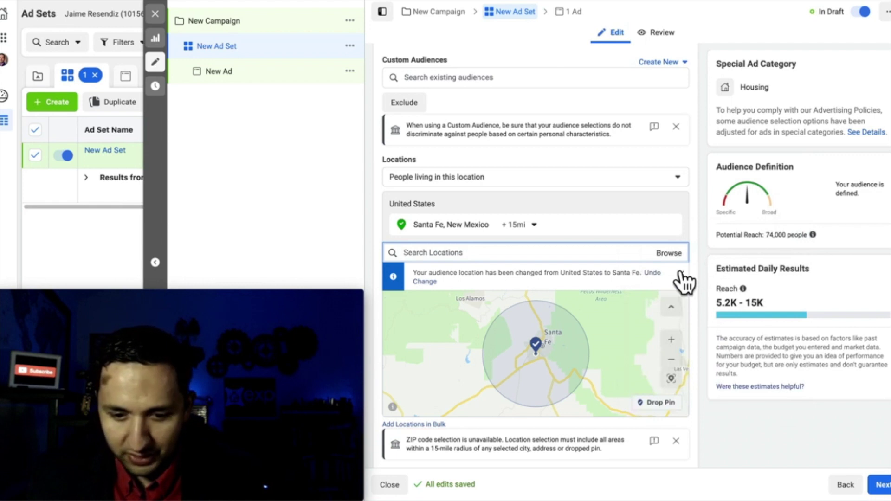
# Switch the ad set to Manual Placements and deselect Messenger as a platform
pyautogui.scroll(-6, 695, 330)
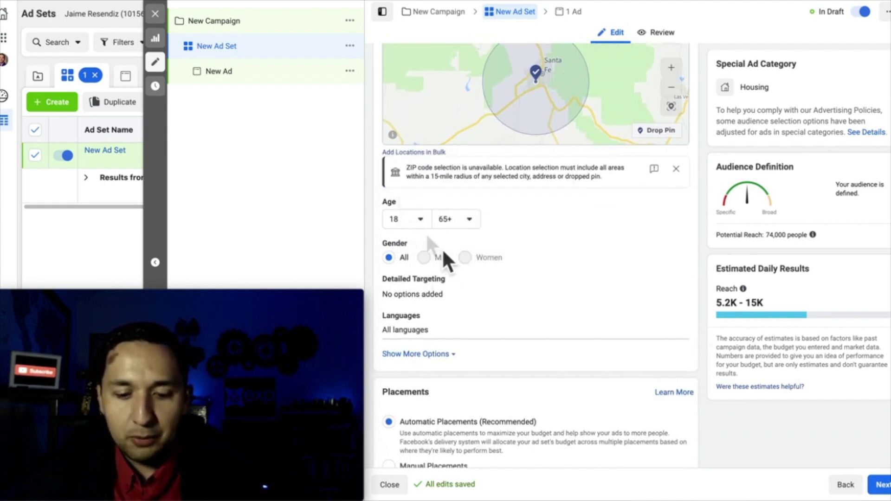
pyautogui.scroll(-2, 503, 244)
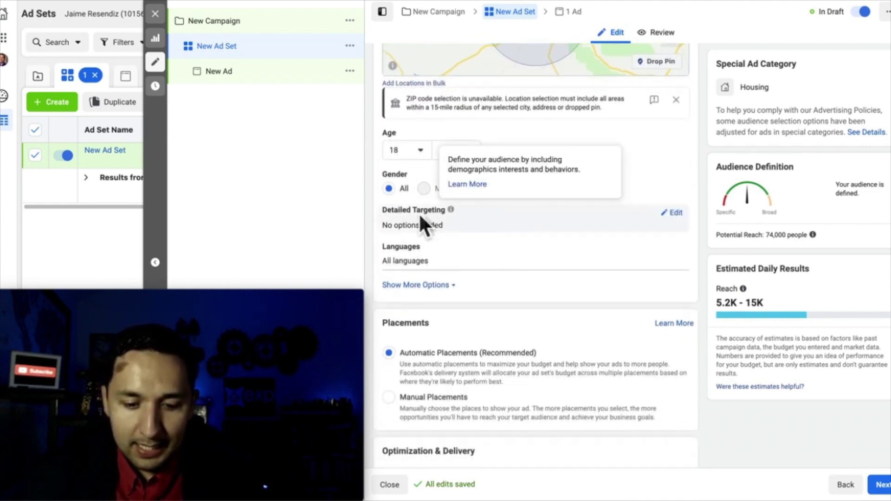
pyautogui.scroll(-2, 523, 334)
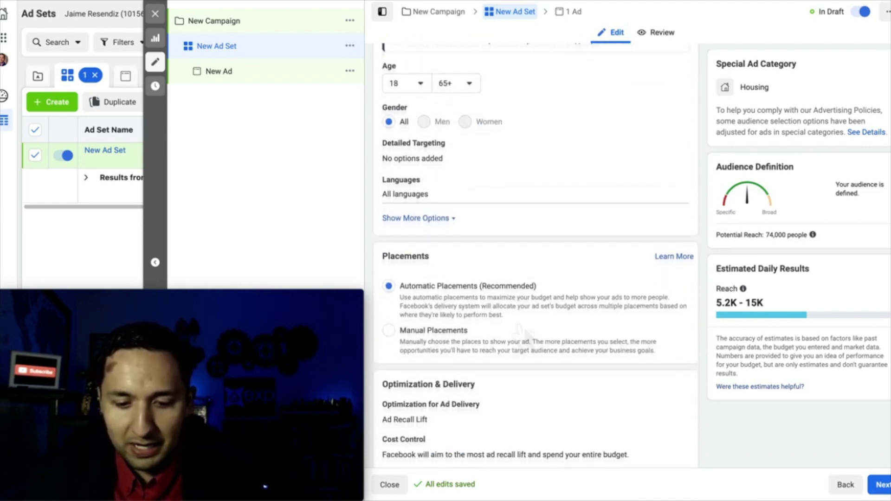
pyautogui.click(388, 320)
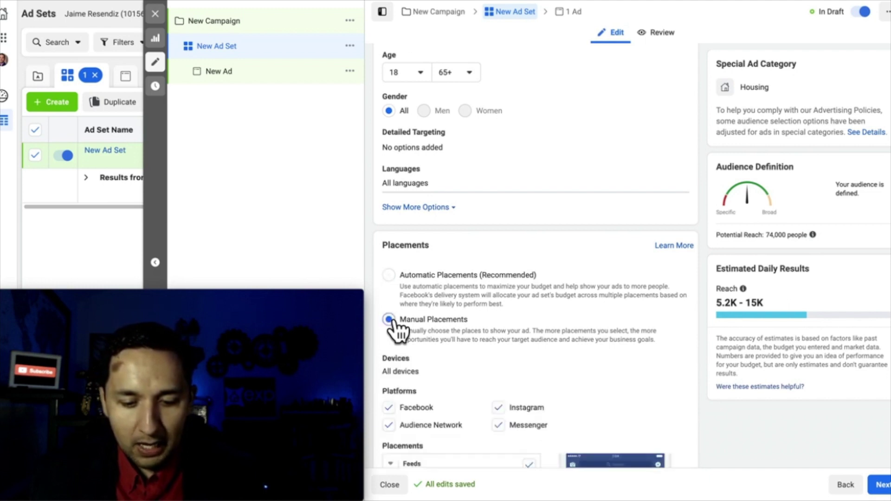
pyautogui.scroll(-3, 520, 325)
pyautogui.click(499, 308)
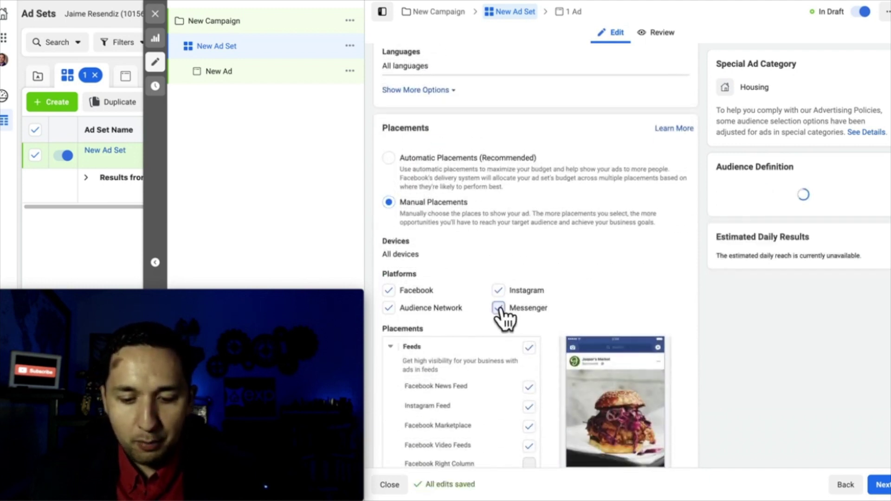
# Deselect Instagram and Audience Network as platforms, and exclude the Facebook Marketplace and Facebook Video Feeds placements
pyautogui.click(499, 290)
pyautogui.click(389, 308)
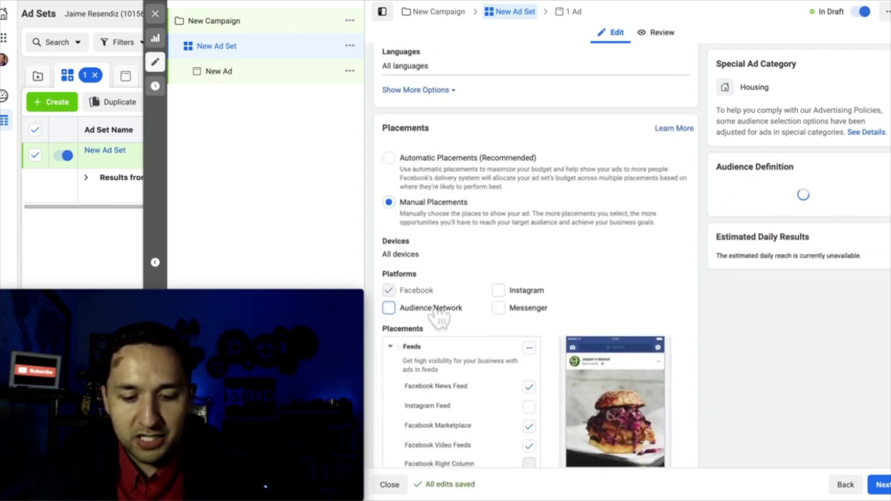
pyautogui.scroll(-3, 512, 312)
pyautogui.click(529, 269)
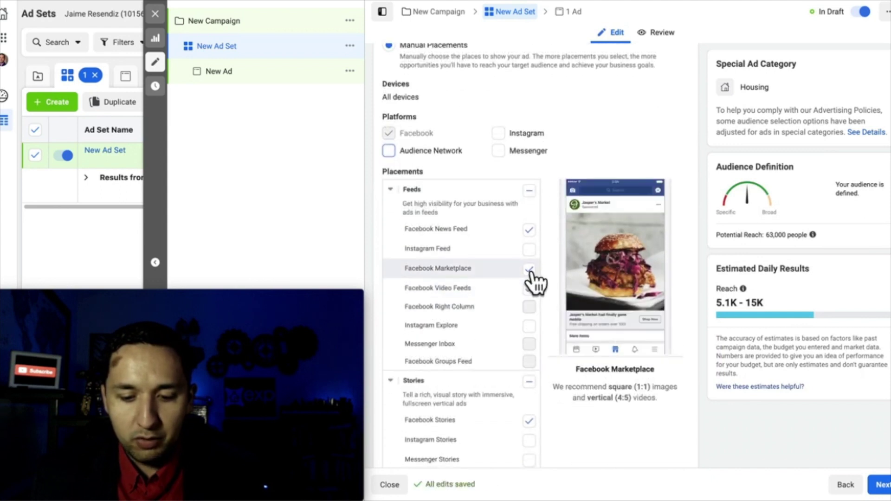
pyautogui.click(529, 289)
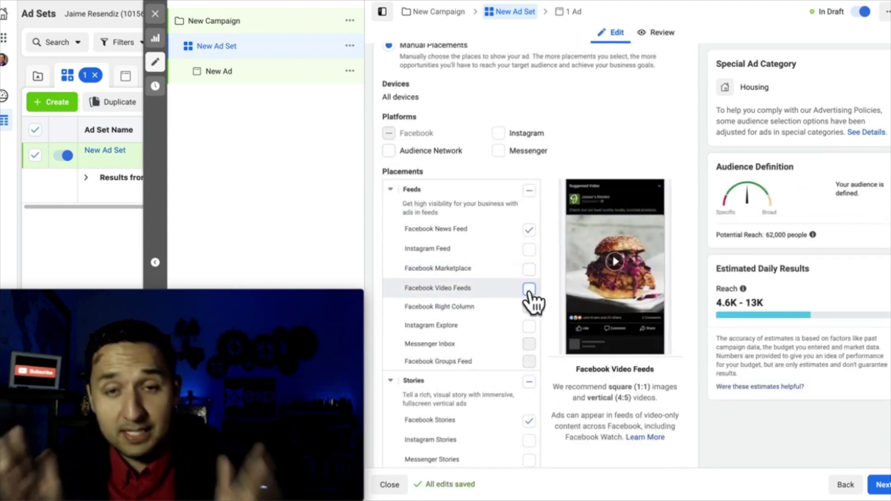
# Exclude the Stories, In-Stream, Search and In-Article placement groups from the ad set
pyautogui.scroll(-1, 529, 289)
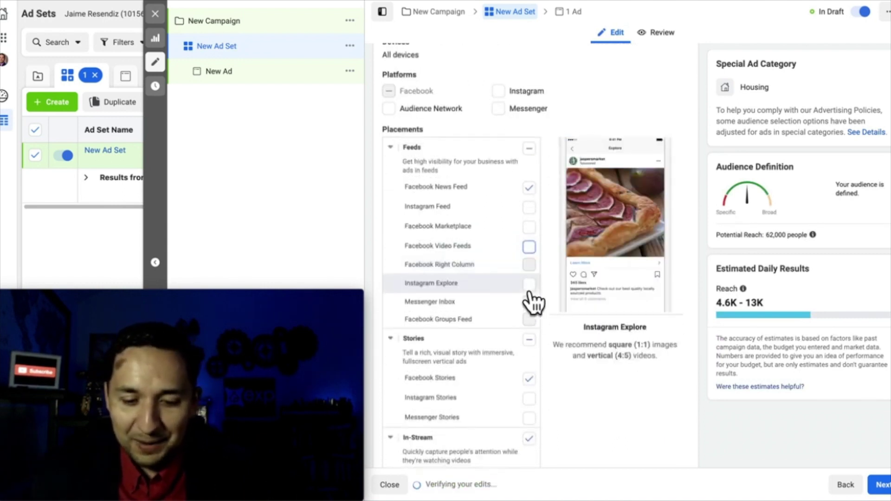
pyautogui.click(529, 339)
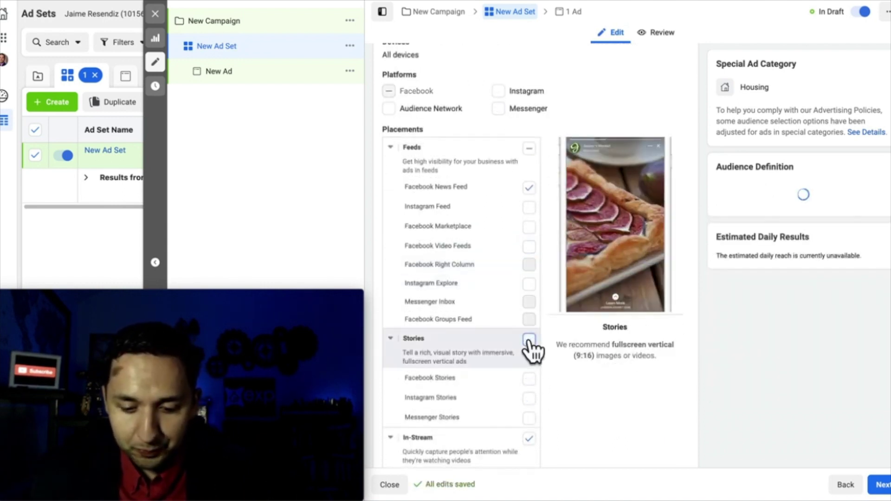
pyautogui.scroll(-3, 529, 382)
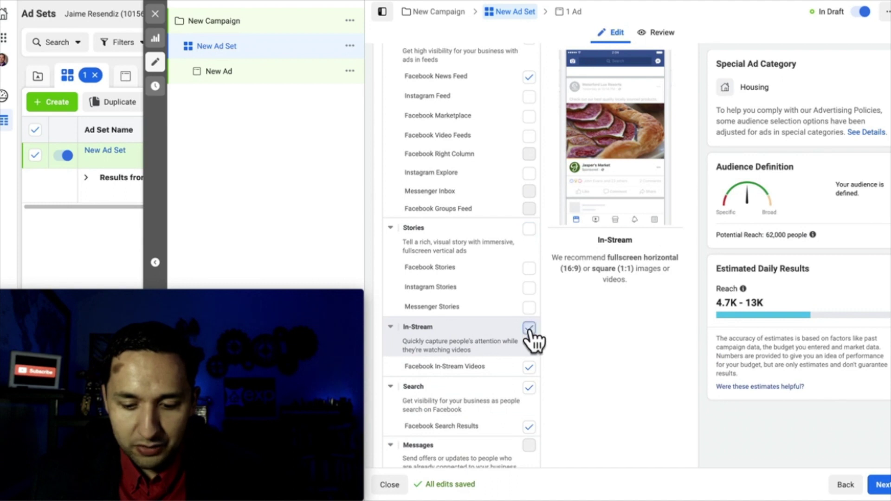
pyautogui.click(529, 328)
pyautogui.click(529, 388)
pyautogui.scroll(-4, 534, 399)
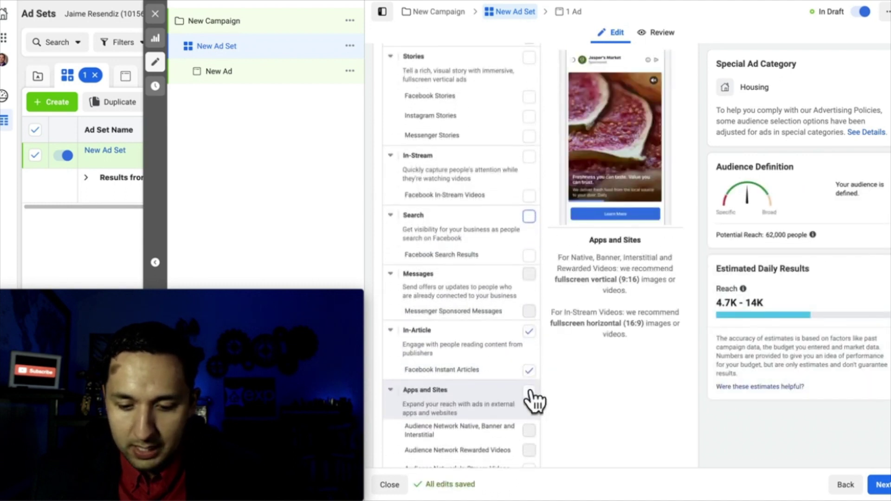
pyautogui.click(529, 331)
# Review the ad set's manual placement choices and its Optimization & Delivery settings
pyautogui.scroll(-5, 557, 434)
pyautogui.scroll(10, 557, 433)
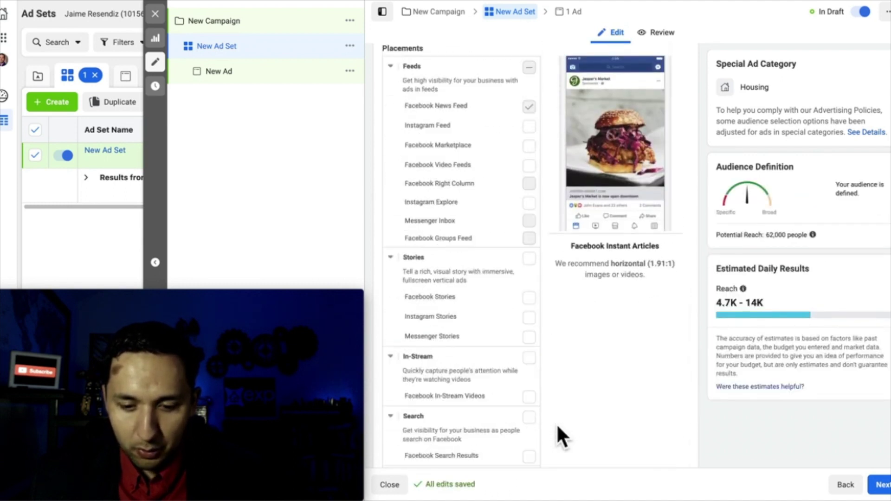
pyautogui.scroll(2, 556, 423)
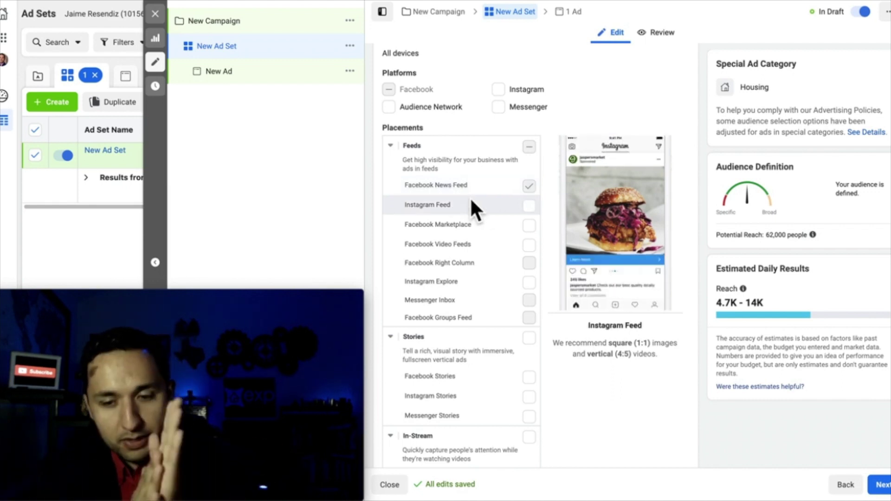
pyautogui.scroll(1, 781, 278)
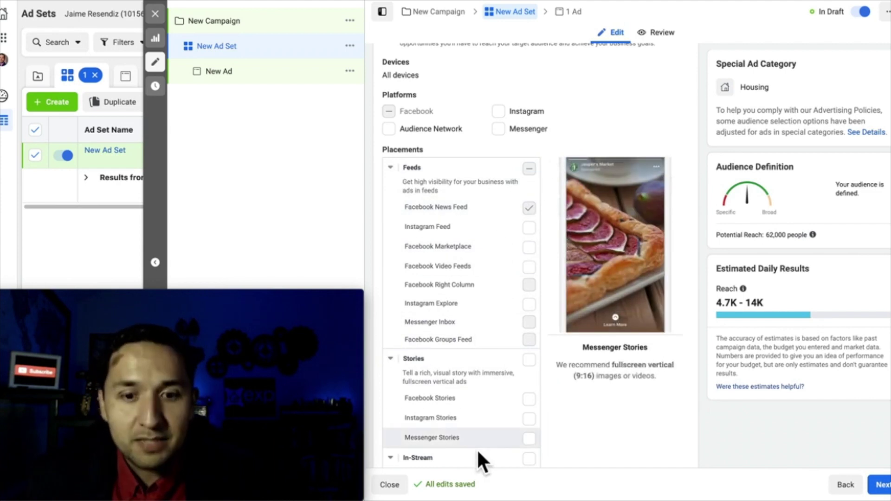
pyautogui.scroll(1, 473, 130)
pyautogui.scroll(2, 473, 130)
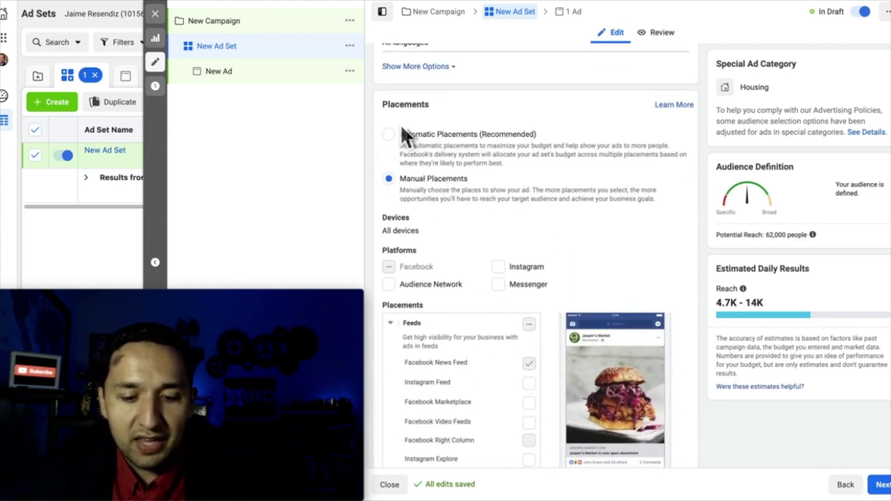
pyautogui.scroll(-3, 560, 296)
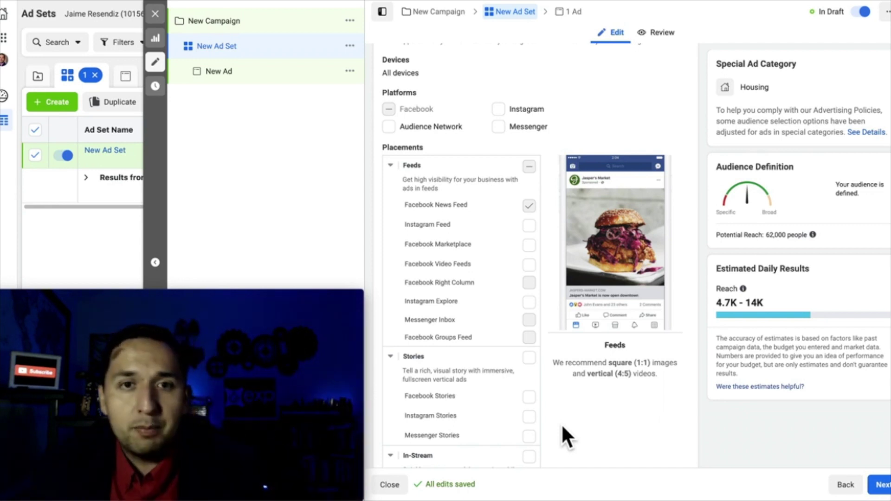
pyautogui.scroll(-4, 553, 303)
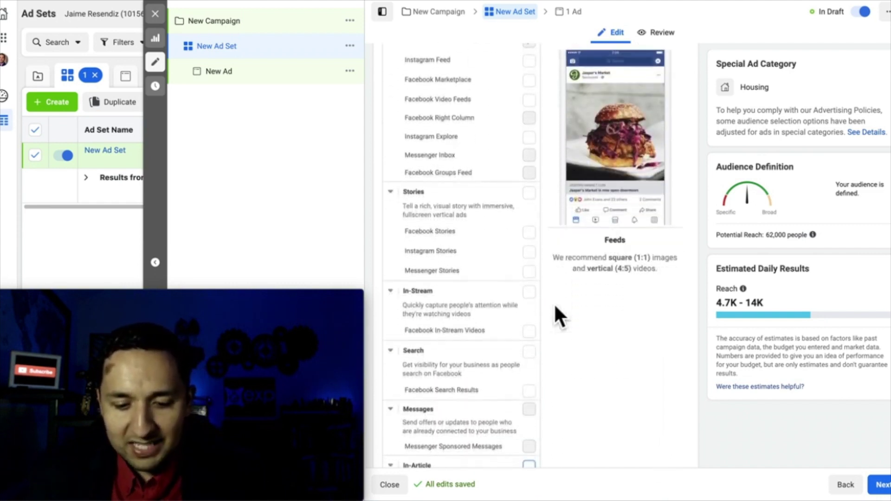
pyautogui.scroll(-9, 554, 303)
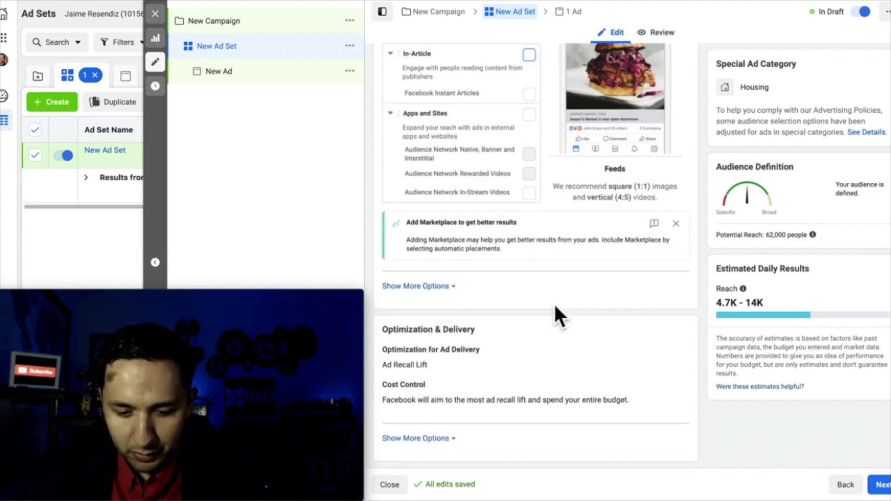
# Continue to the new ad and examine its identity, ad setup, format and creative settings
pyautogui.click(879, 485)
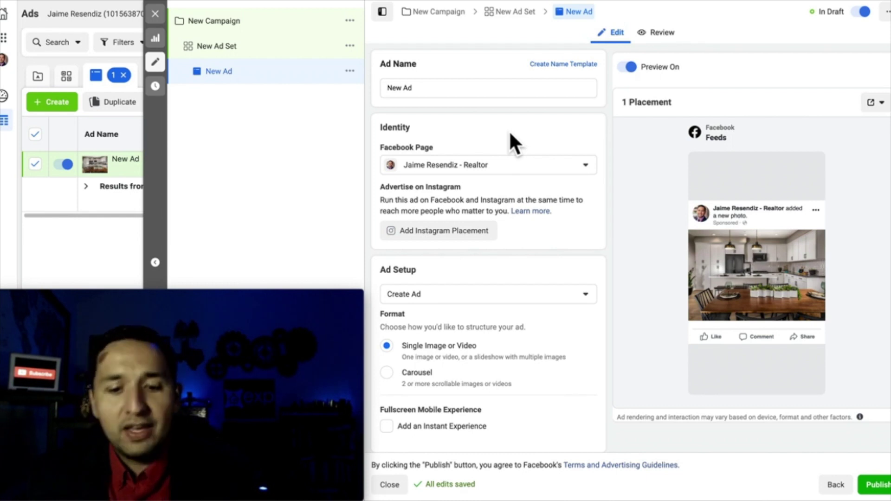
pyautogui.scroll(-2, 508, 251)
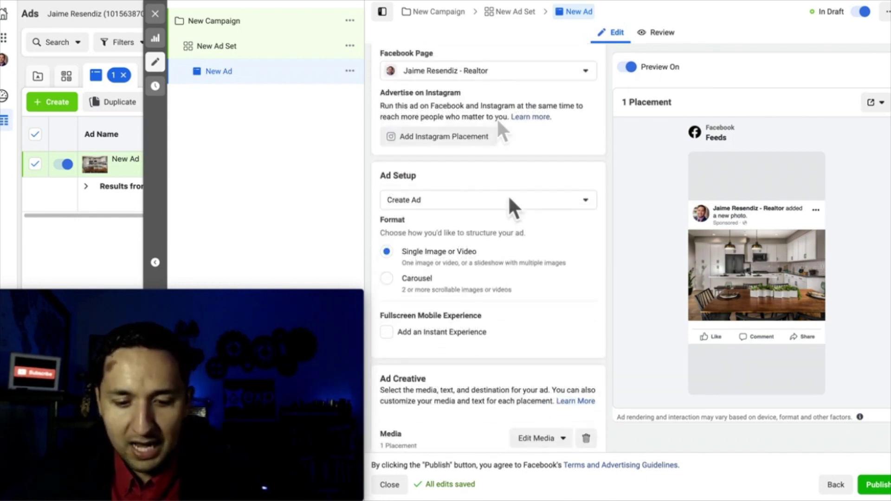
pyautogui.scroll(-2, 520, 176)
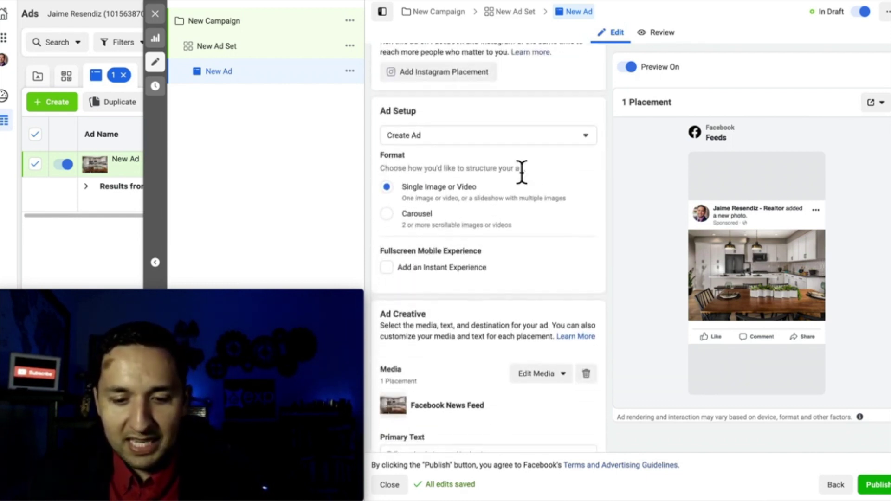
pyautogui.scroll(-2, 521, 167)
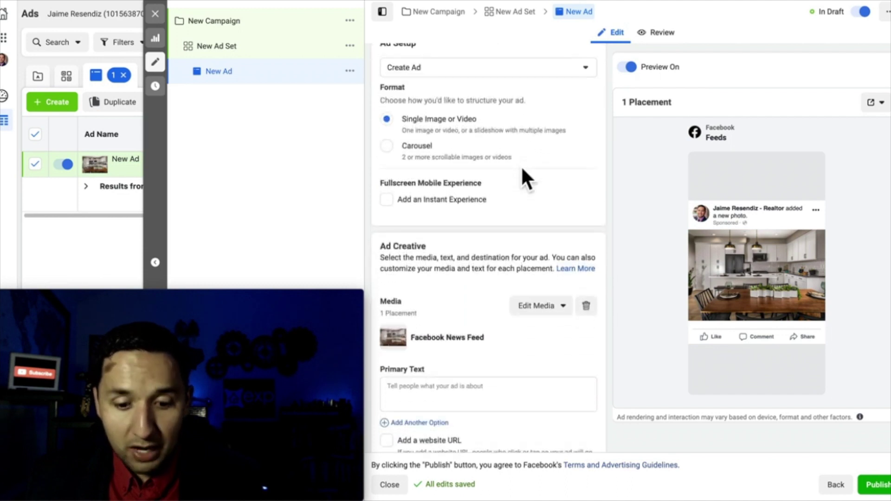
pyautogui.scroll(-1, 522, 172)
pyautogui.scroll(1, 523, 176)
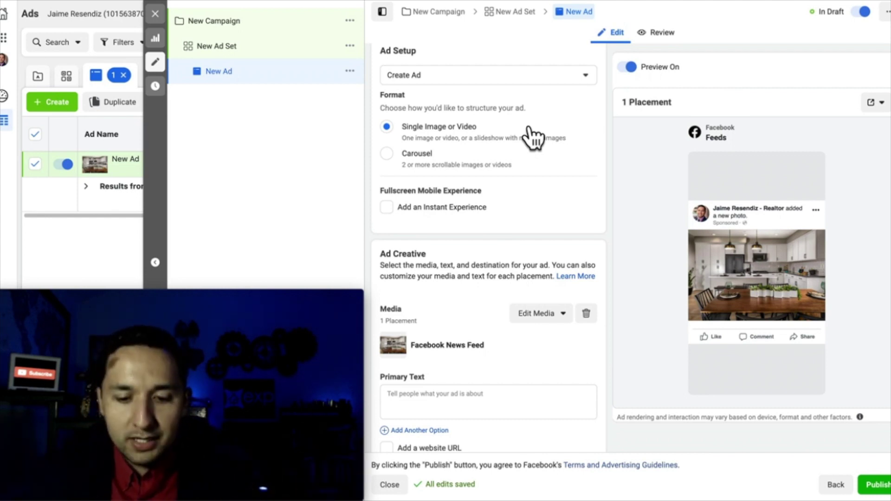
pyautogui.scroll(-3, 535, 208)
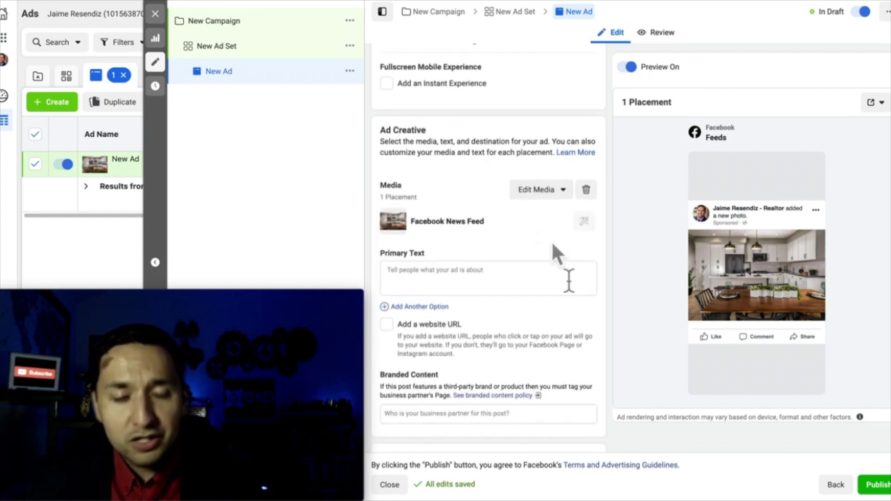
pyautogui.scroll(-1, 574, 297)
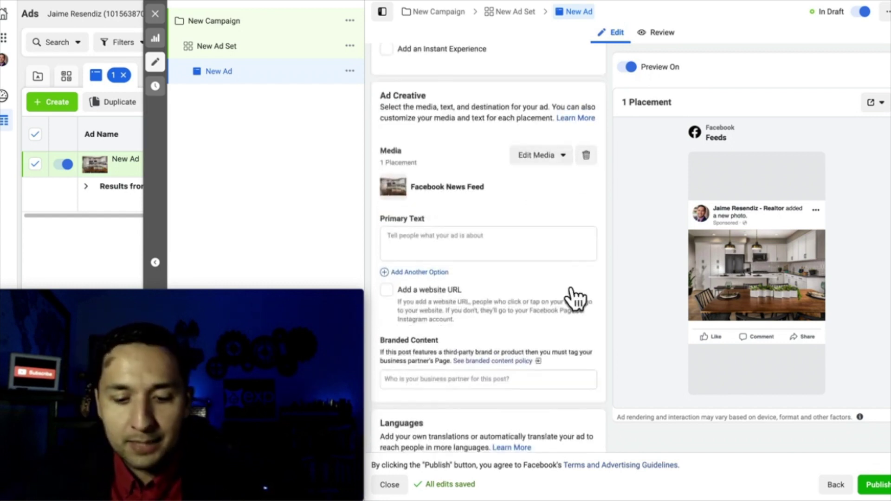
# Enter "Download List of OFF Market Properties Today..." as the ad's primary text
pyautogui.click(463, 251)
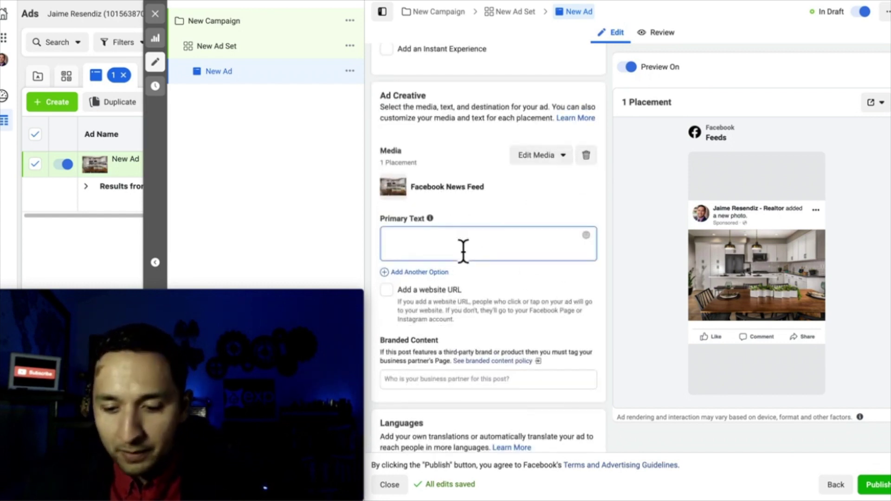
pyautogui.scroll(4, 464, 252)
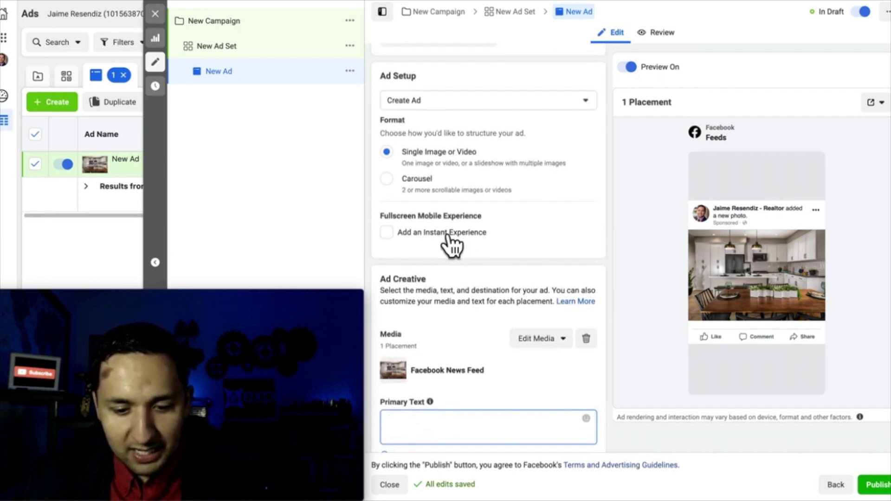
pyautogui.scroll(-2, 511, 306)
pyautogui.scroll(-1, 501, 362)
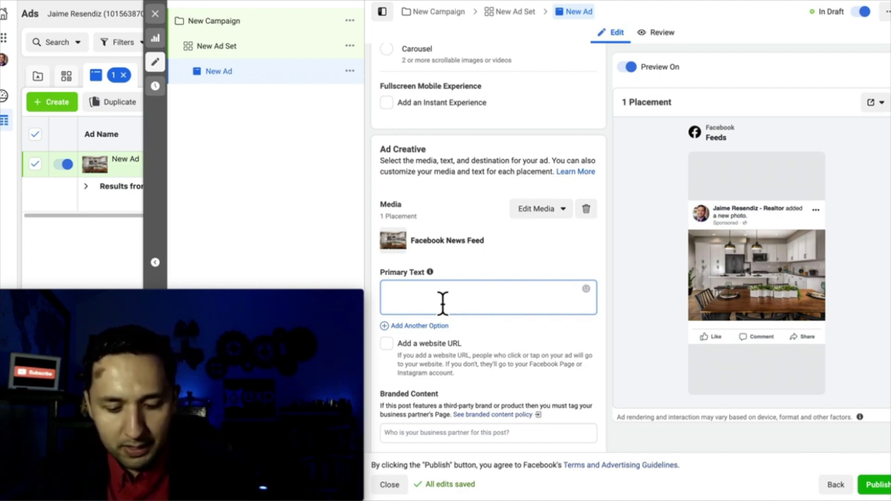
pyautogui.write('Download List of FF')
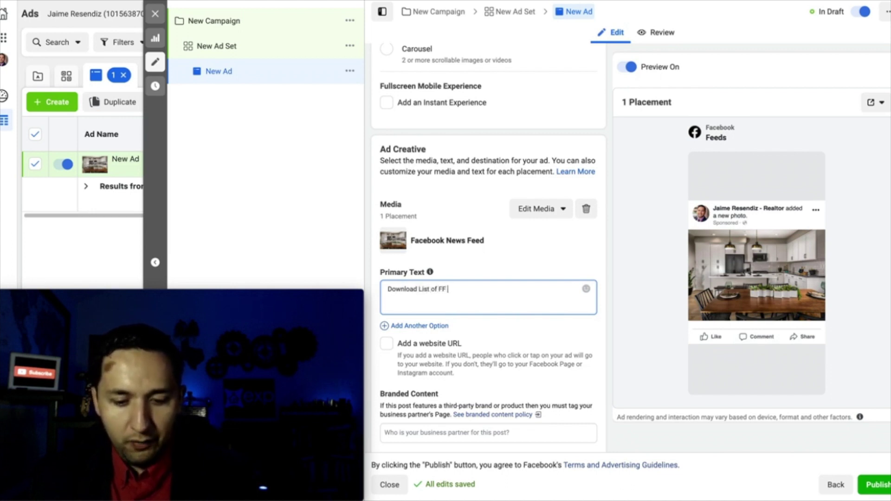
pyautogui.write('Prop')
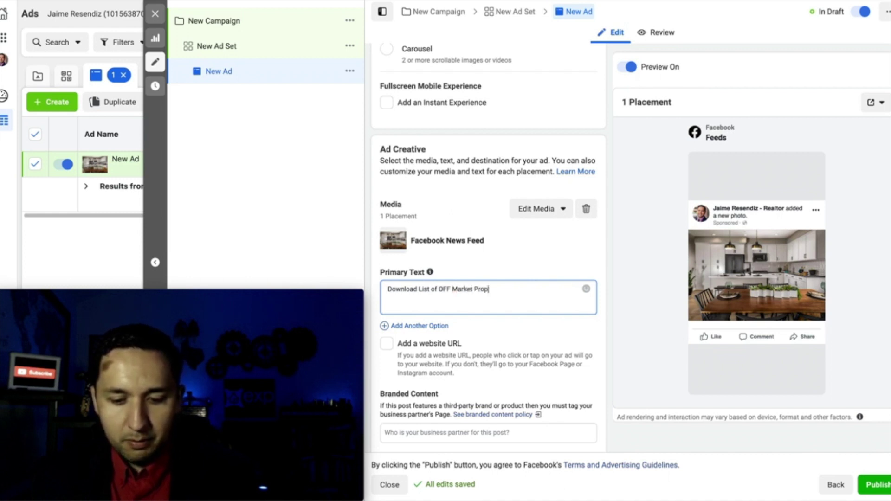
pyautogui.write('erties Today.')
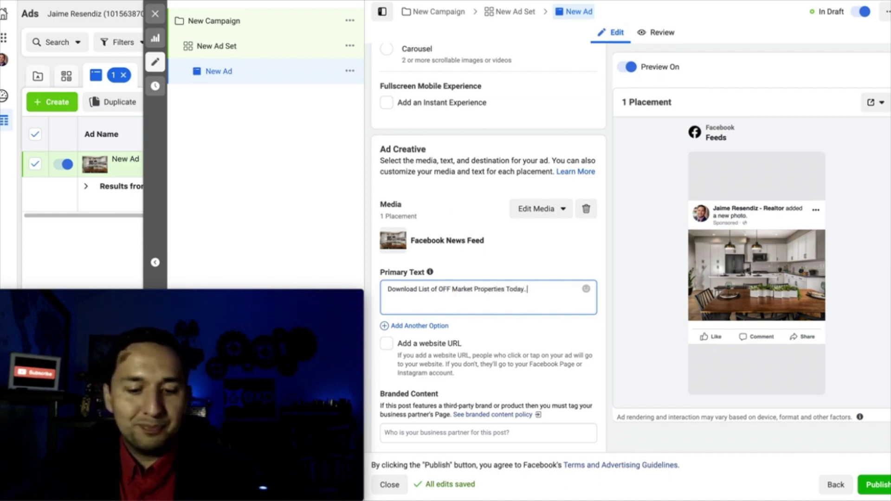
pyautogui.write('..')
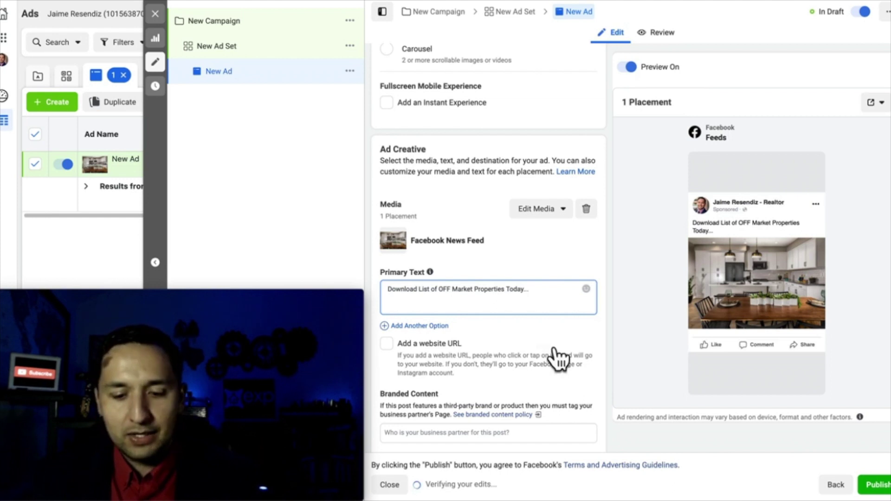
# Enable adding a website URL to the ad creative
pyautogui.scroll(-1, 555, 349)
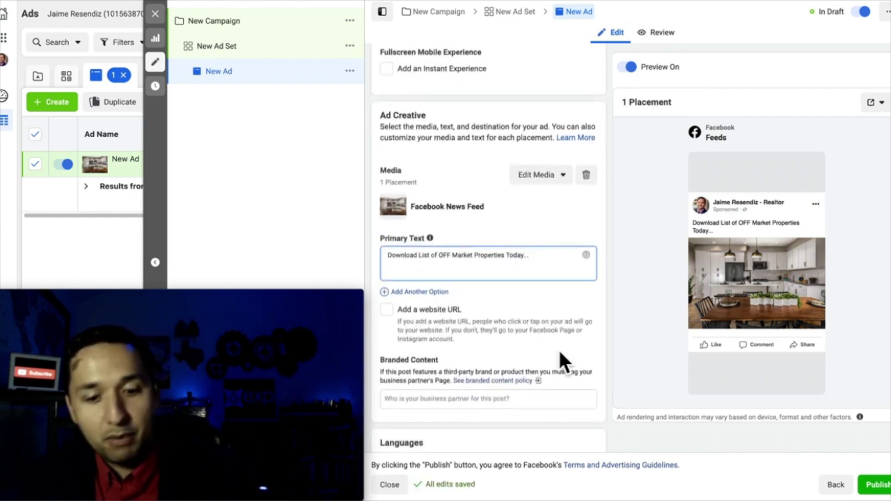
pyautogui.scroll(-1, 559, 349)
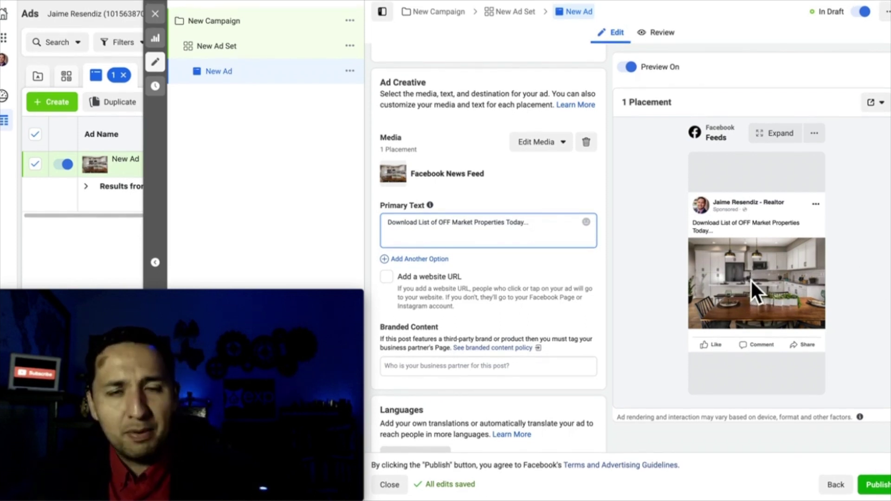
pyautogui.click(388, 289)
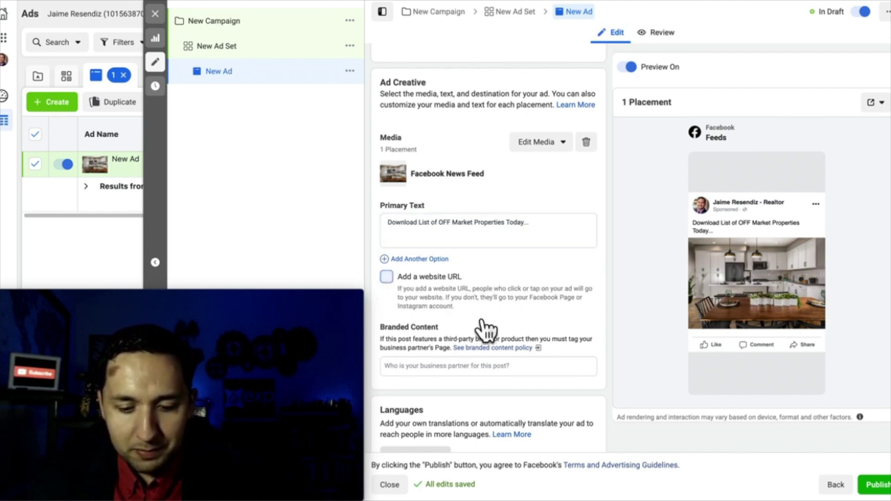
# Set the ad's headline to "Get The List"
pyautogui.scroll(-1, 487, 322)
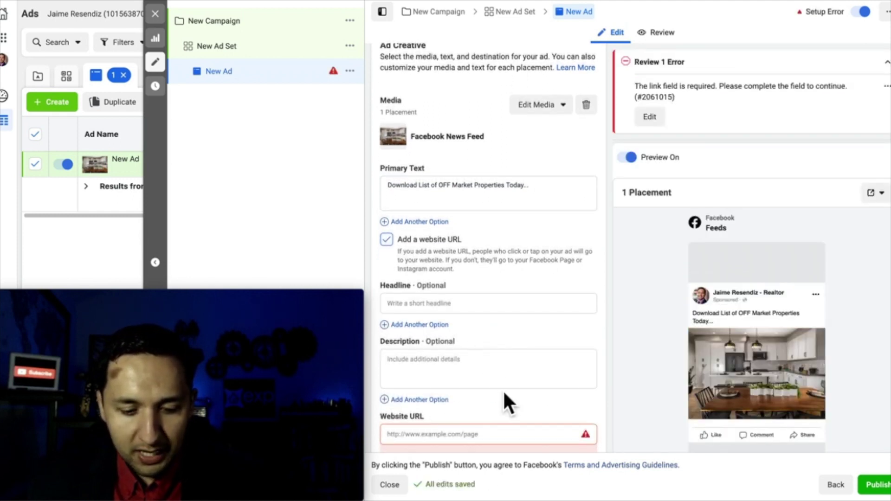
pyautogui.scroll(-1, 505, 394)
pyautogui.scroll(-1, 502, 386)
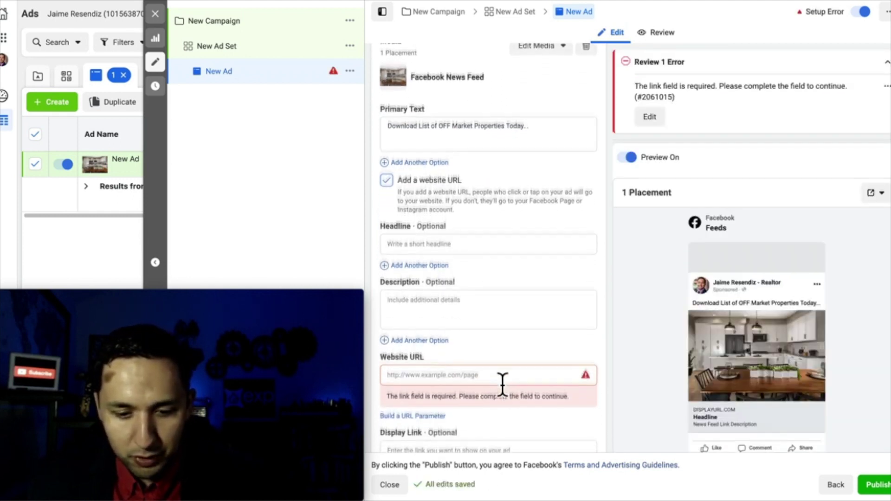
pyautogui.scroll(-1, 502, 378)
pyautogui.click(417, 228)
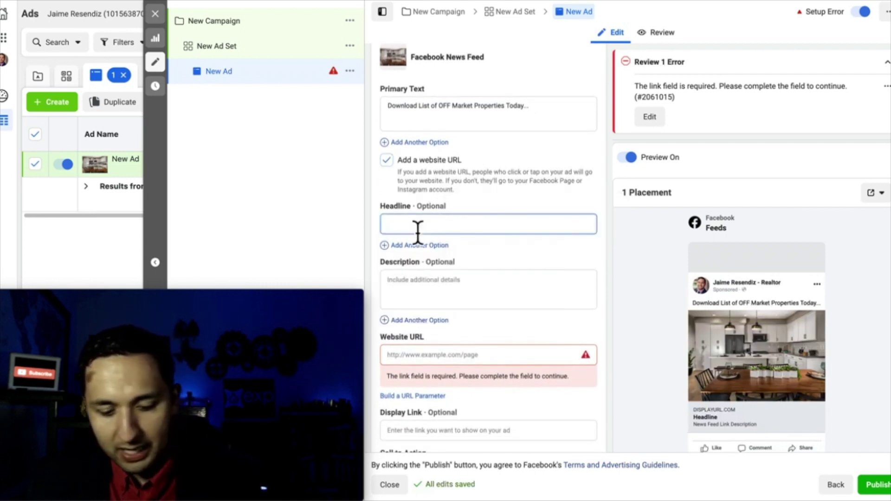
pyautogui.write('GEt')
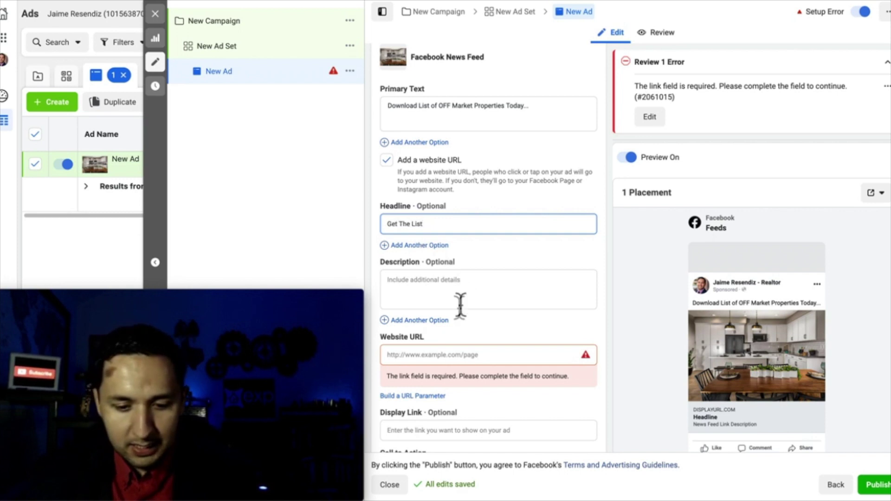
pyautogui.click(511, 292)
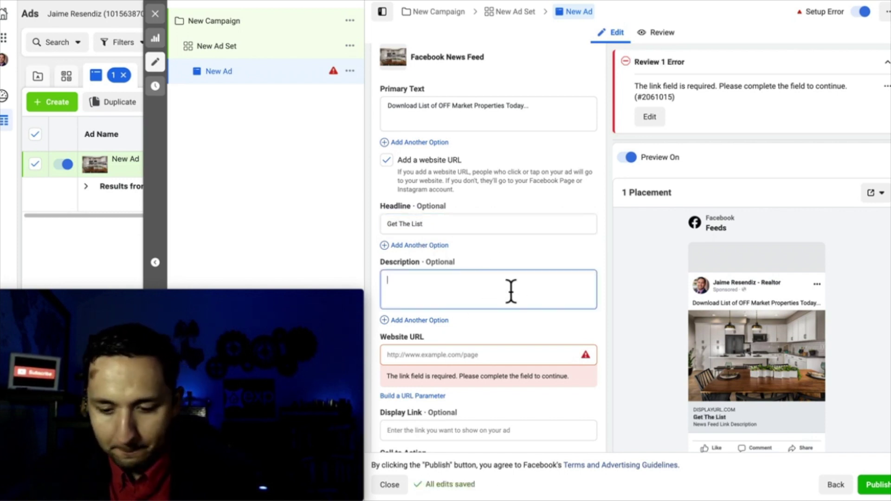
pyautogui.write('Fin')
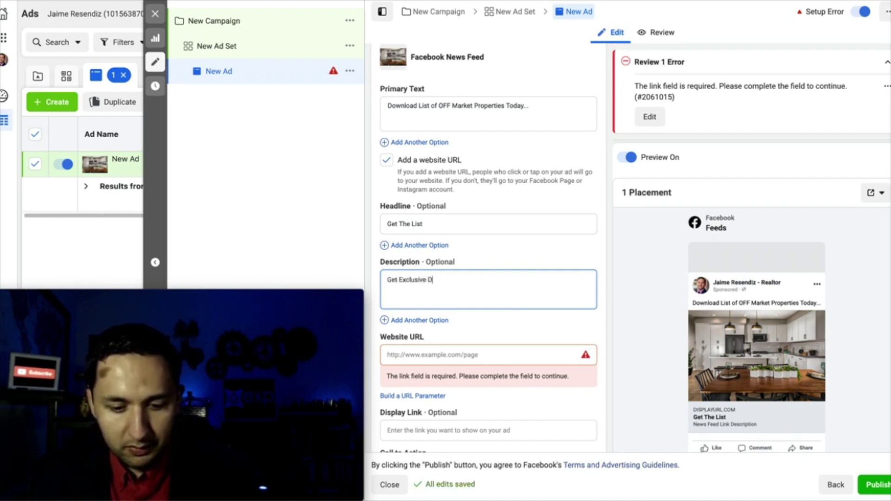
pyautogui.click(481, 355)
pyautogui.write('www.website')
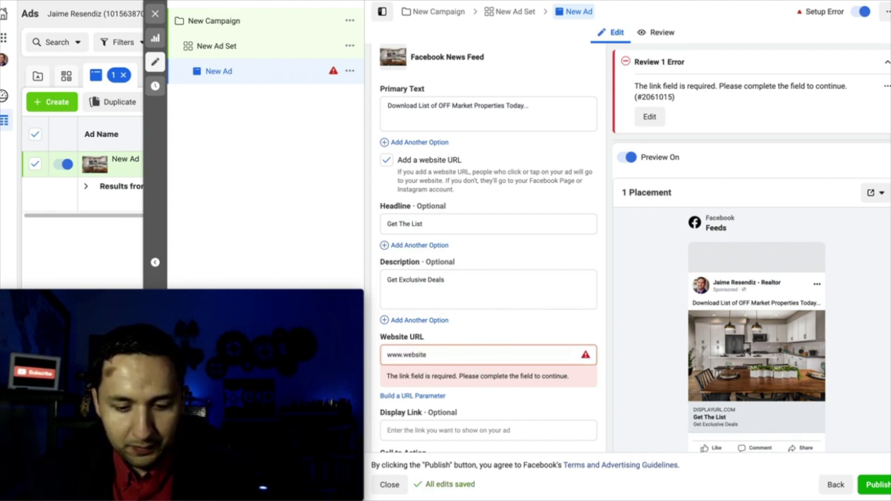
pyautogui.write('.com')
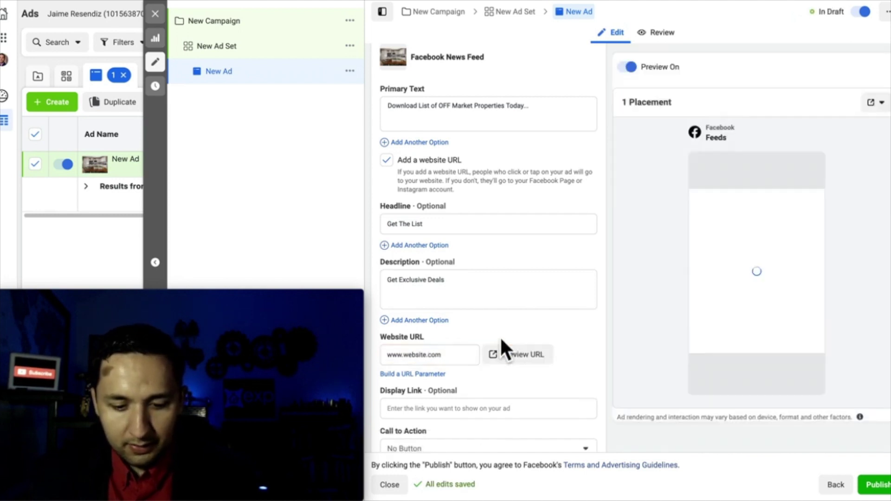
# Set the ad's call to action to Download and review the remaining language and tracking settings
pyautogui.scroll(-1, 584, 373)
pyautogui.scroll(-1, 449, 360)
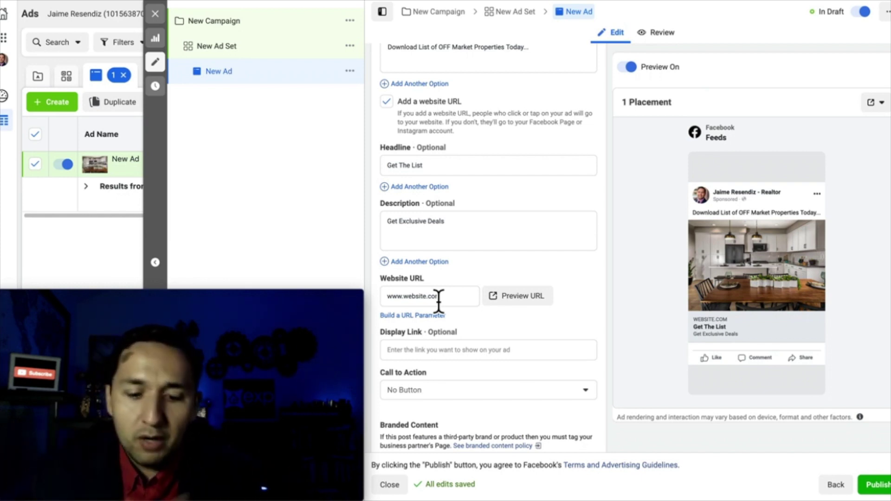
pyautogui.scroll(-3, 438, 297)
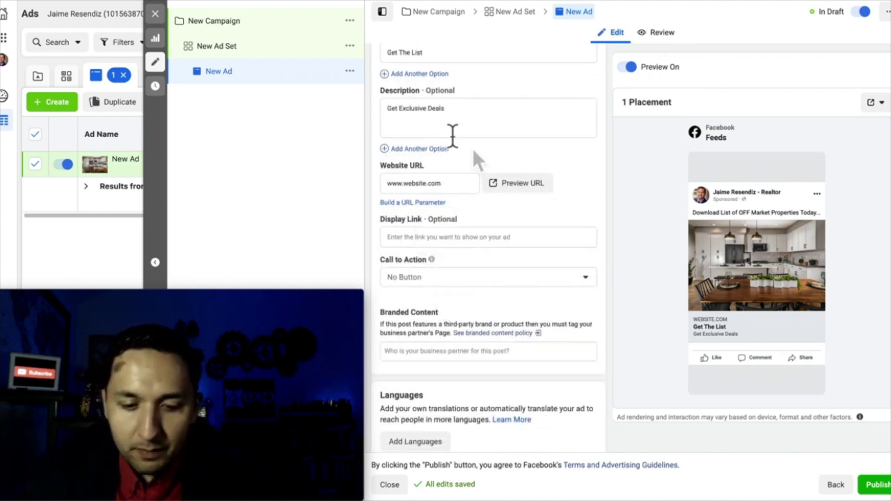
pyautogui.scroll(-4, 441, 368)
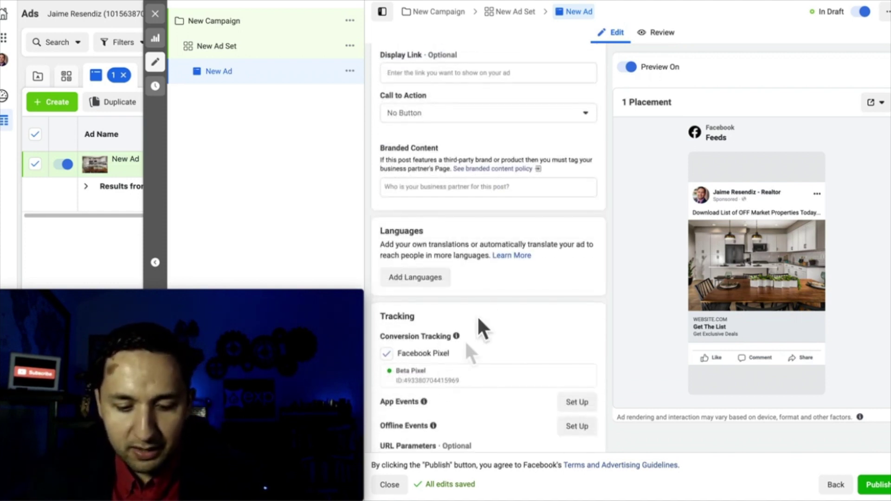
pyautogui.scroll(3, 505, 346)
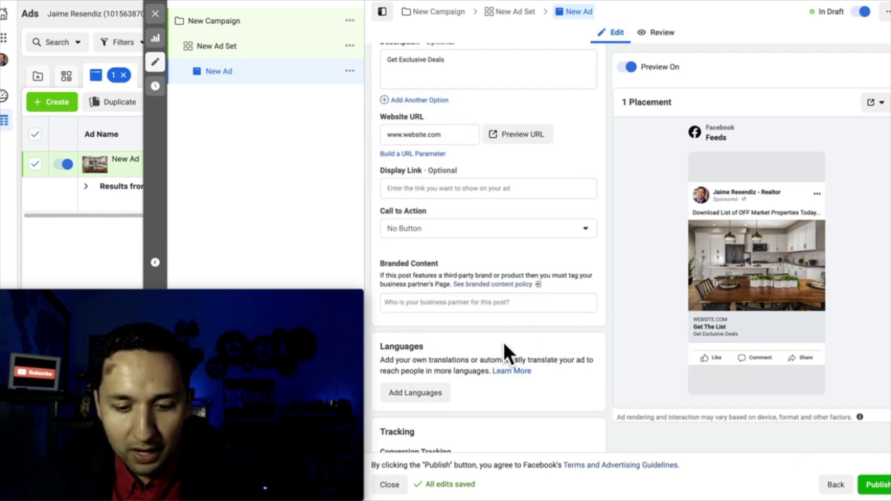
pyautogui.click(474, 230)
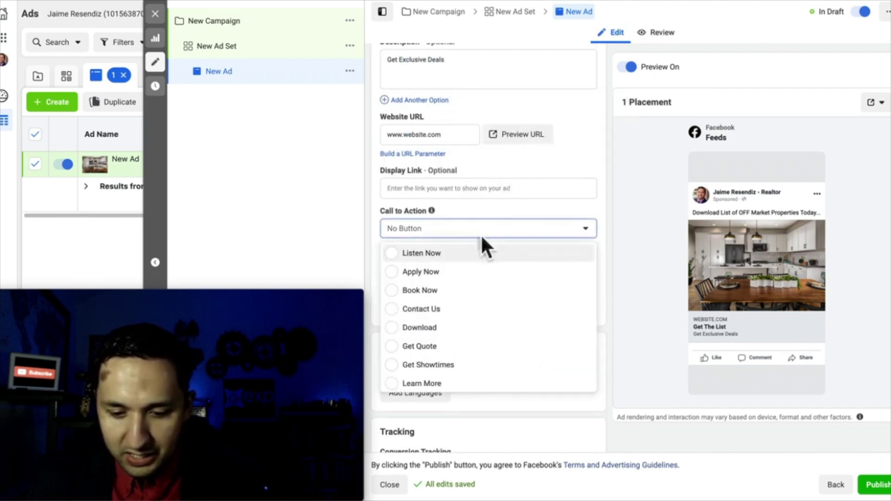
pyautogui.click(441, 329)
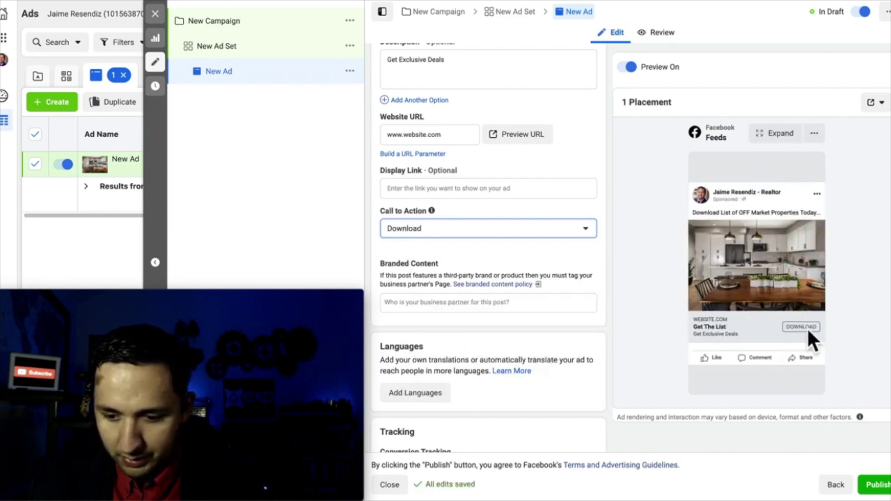
pyautogui.scroll(-4, 504, 276)
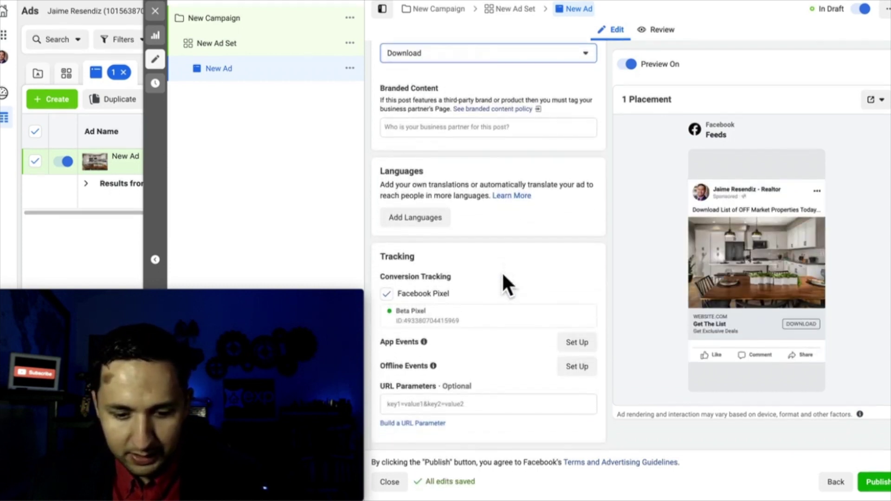